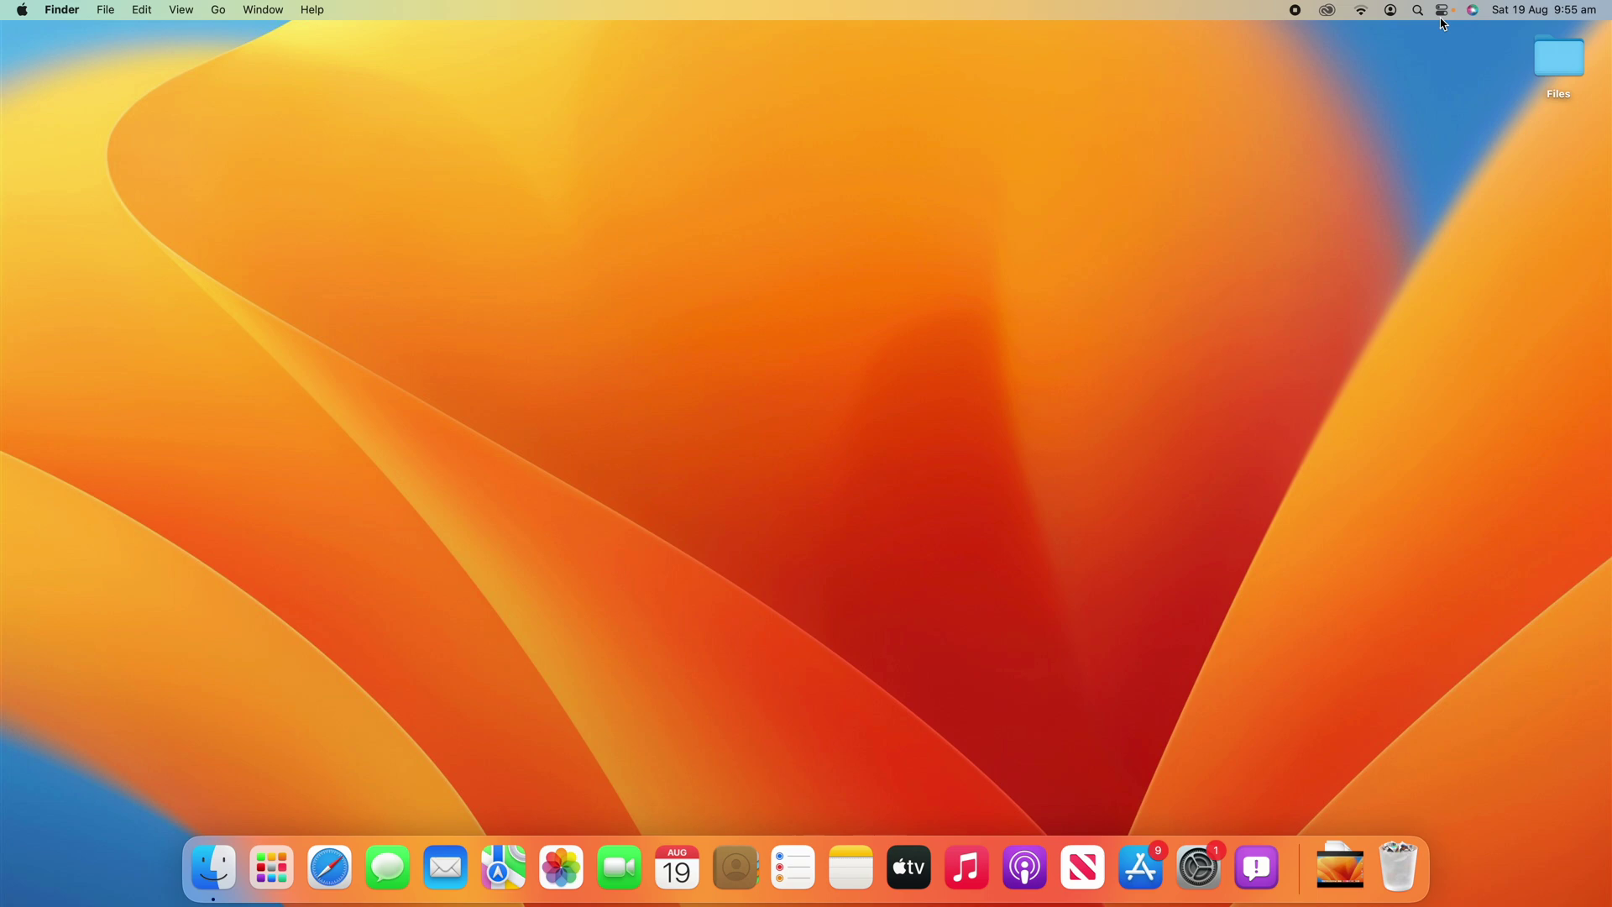
Open Control Centre and nudge the Sound slider down to lower the volume slightly
{"action": "left_click", "coordinate": [1446, 11]}
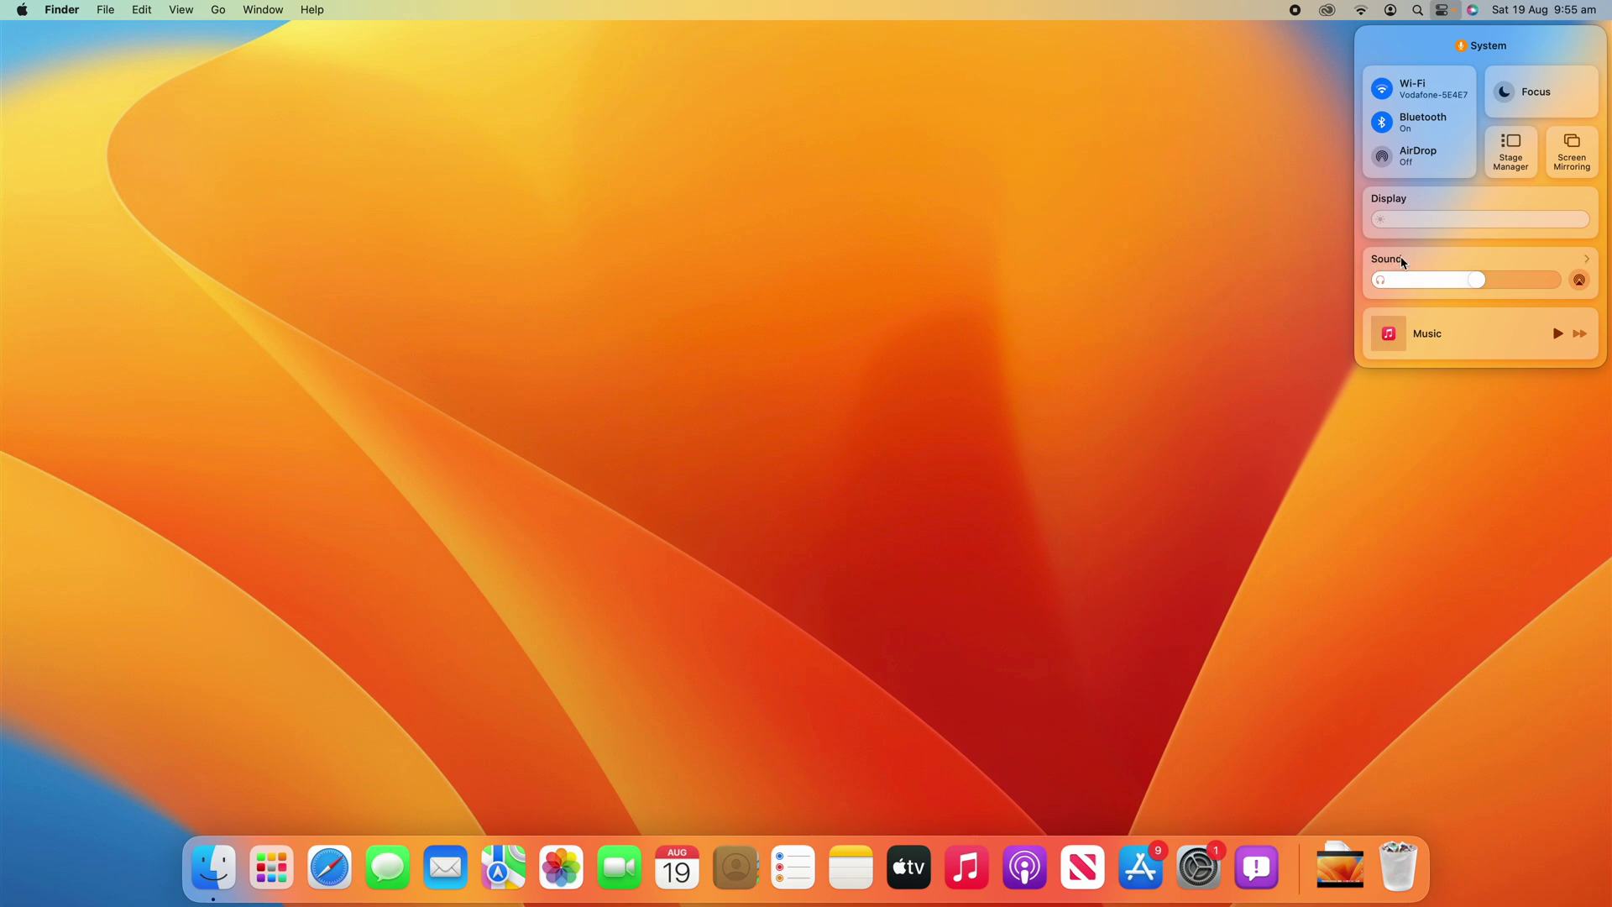
{"action": "left_click_drag", "start_coordinate": [1477, 281], "coordinate": [1412, 291]}
Expand the output list and try Mac mini Speakers, both Aggregate Devices, DELL U2723QE, and both Multi-Output Devices
{"action": "left_click", "coordinate": [1589, 262]}
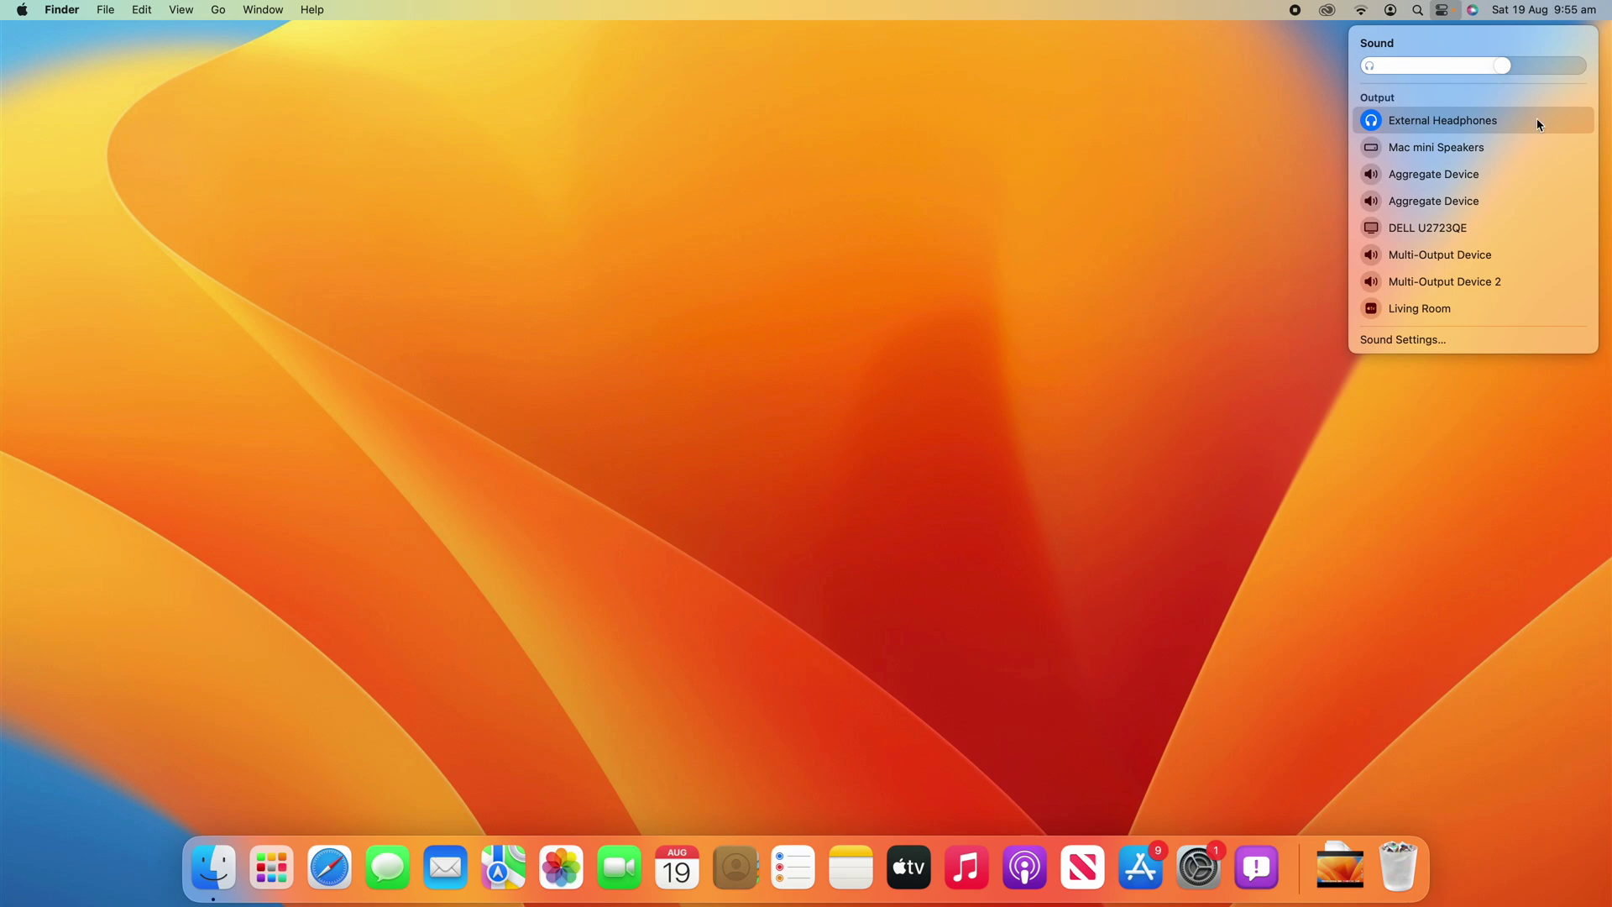
{"action": "left_click", "coordinate": [1524, 148]}
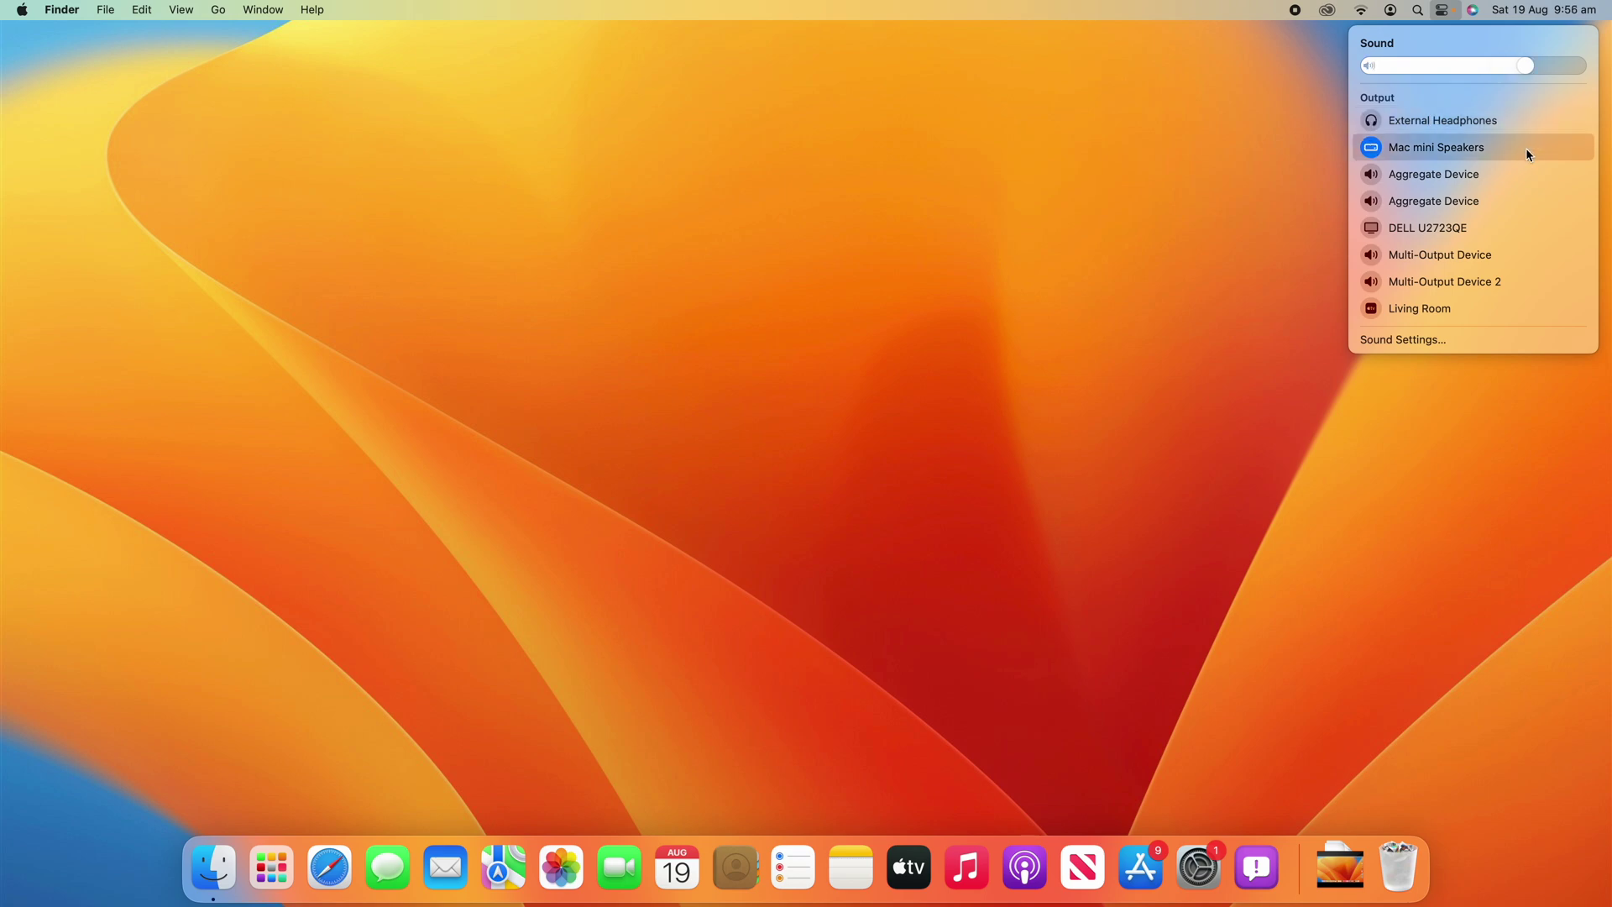
{"action": "left_click", "coordinate": [1521, 172]}
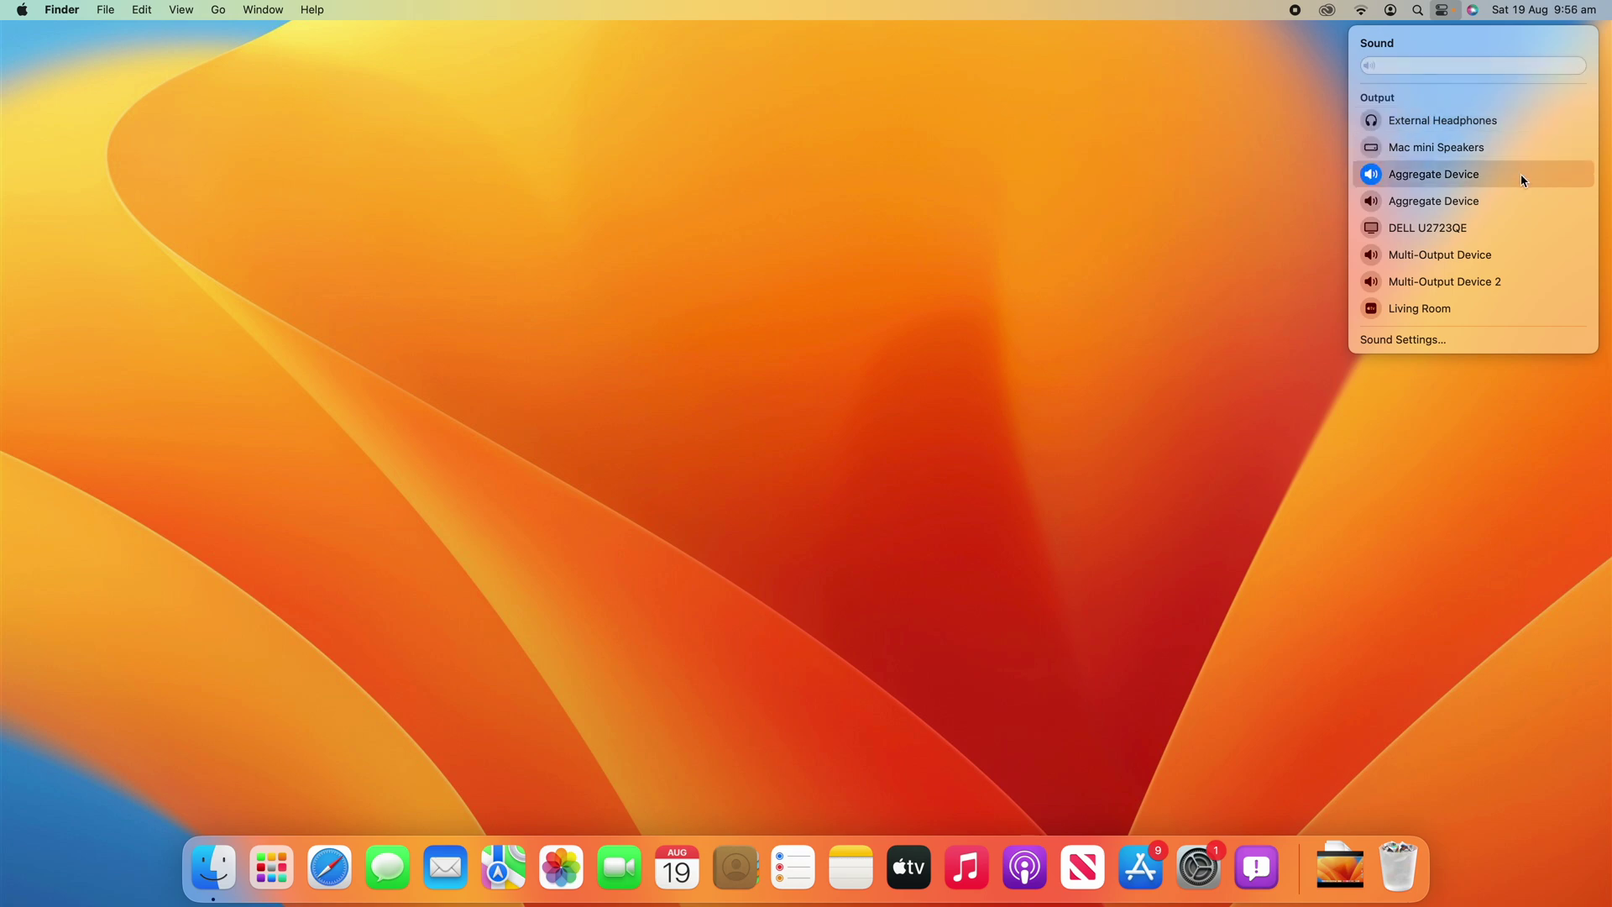
{"action": "left_click", "coordinate": [1518, 202]}
{"action": "left_click", "coordinate": [1511, 225]}
{"action": "left_click", "coordinate": [1513, 255]}
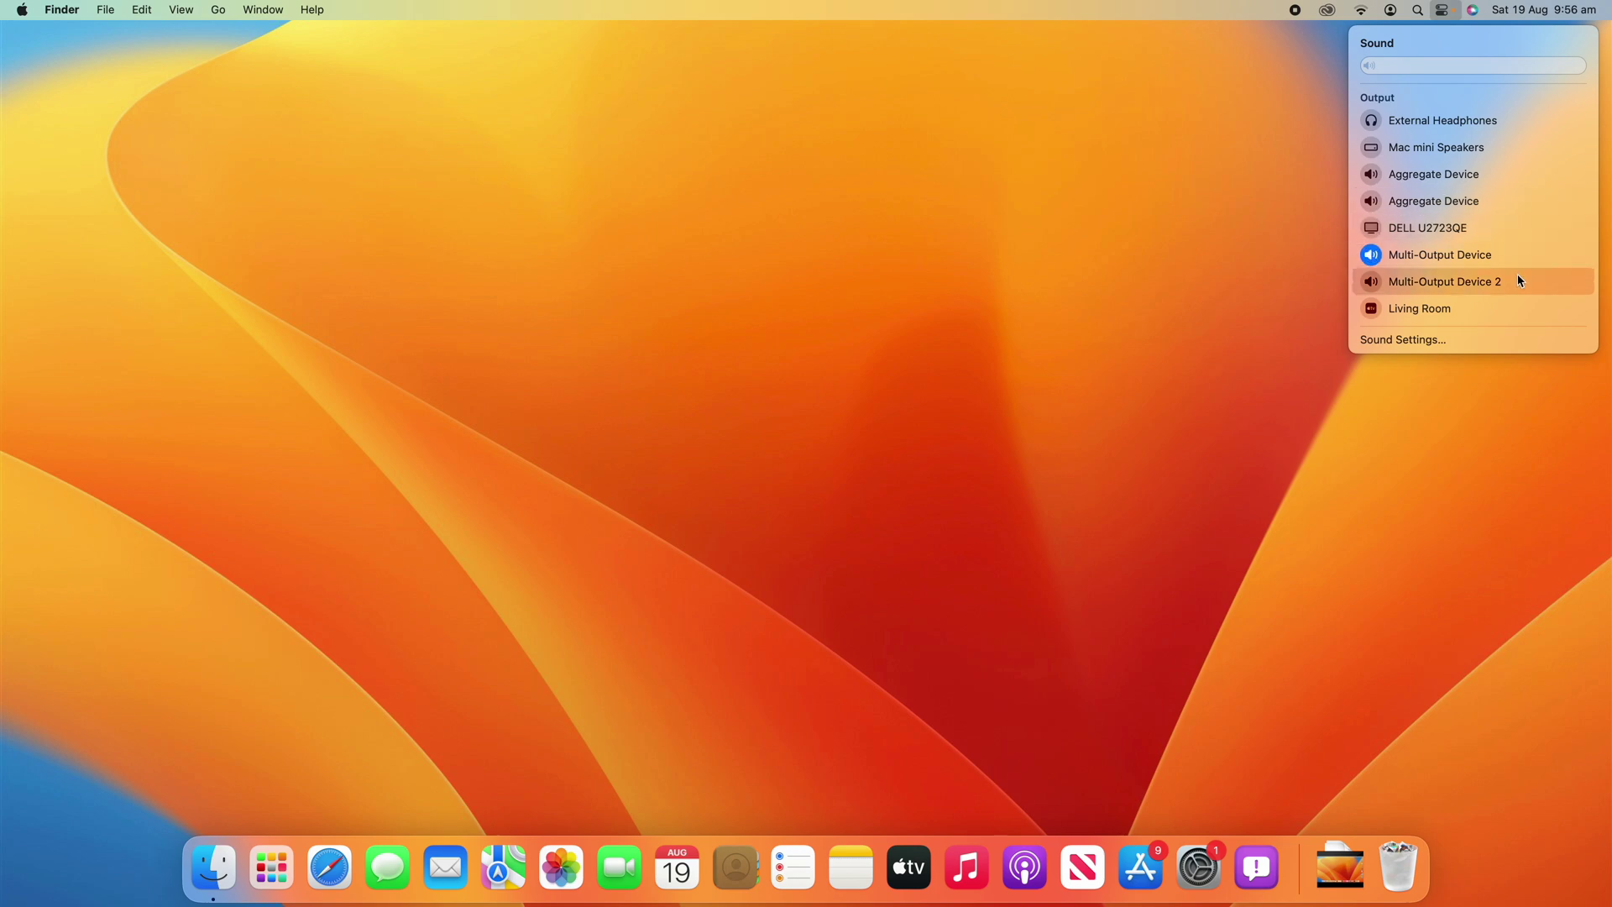
{"action": "left_click", "coordinate": [1518, 281]}
Toggle between External Headphones and Mac mini Speakers, then raise the headphone volume slightly
{"action": "left_click", "coordinate": [1487, 125]}
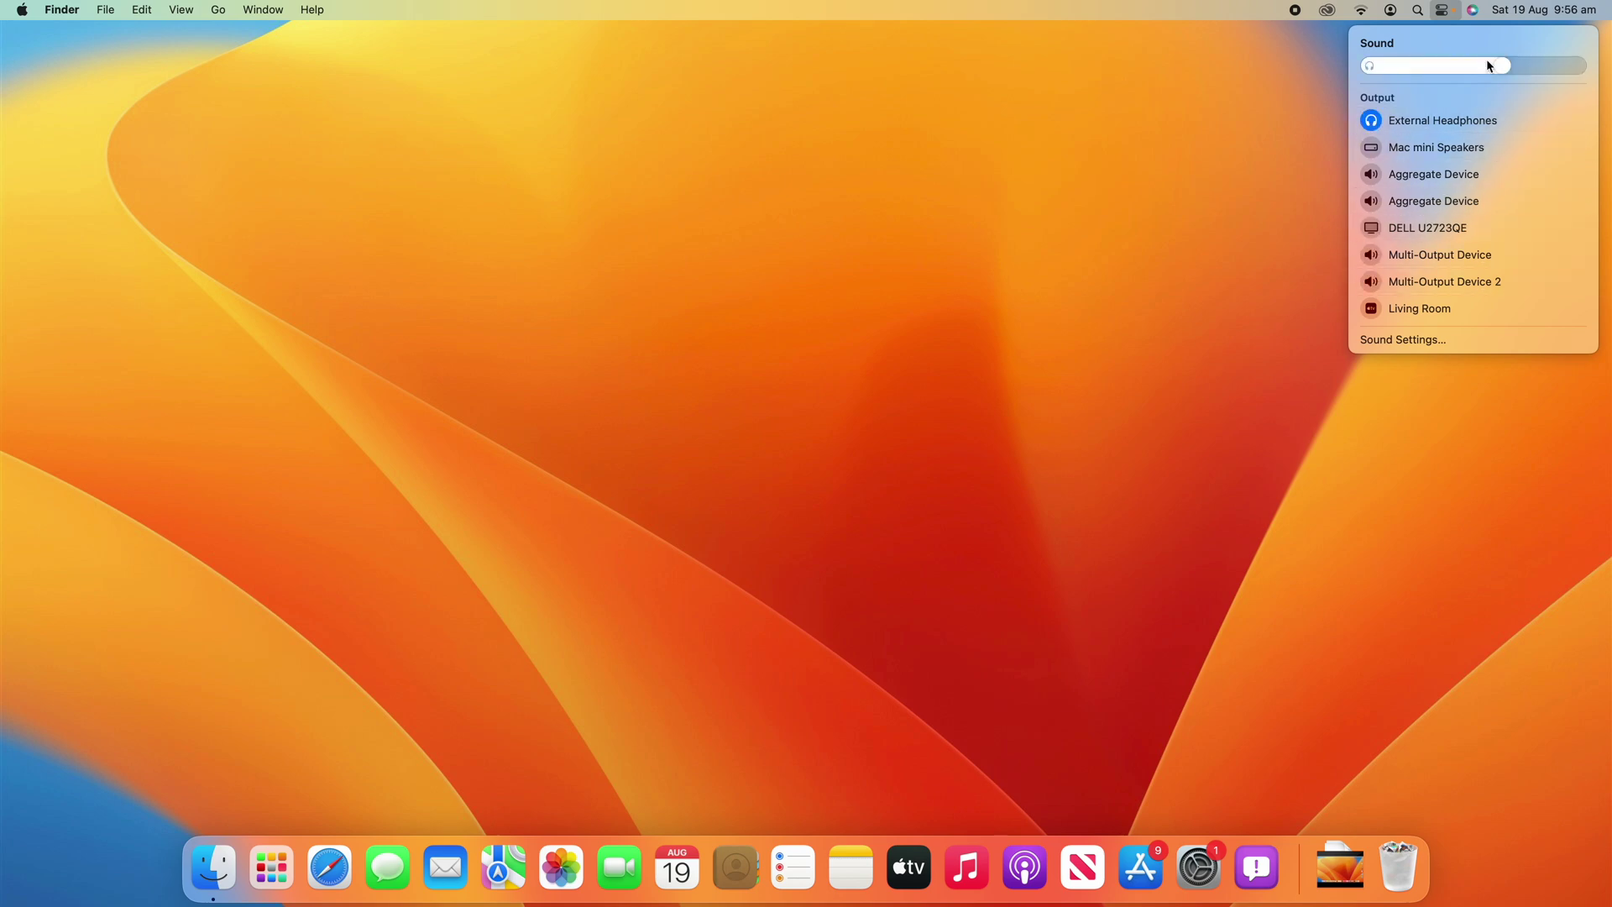
{"action": "left_click", "coordinate": [1416, 148]}
{"action": "left_click", "coordinate": [1421, 123]}
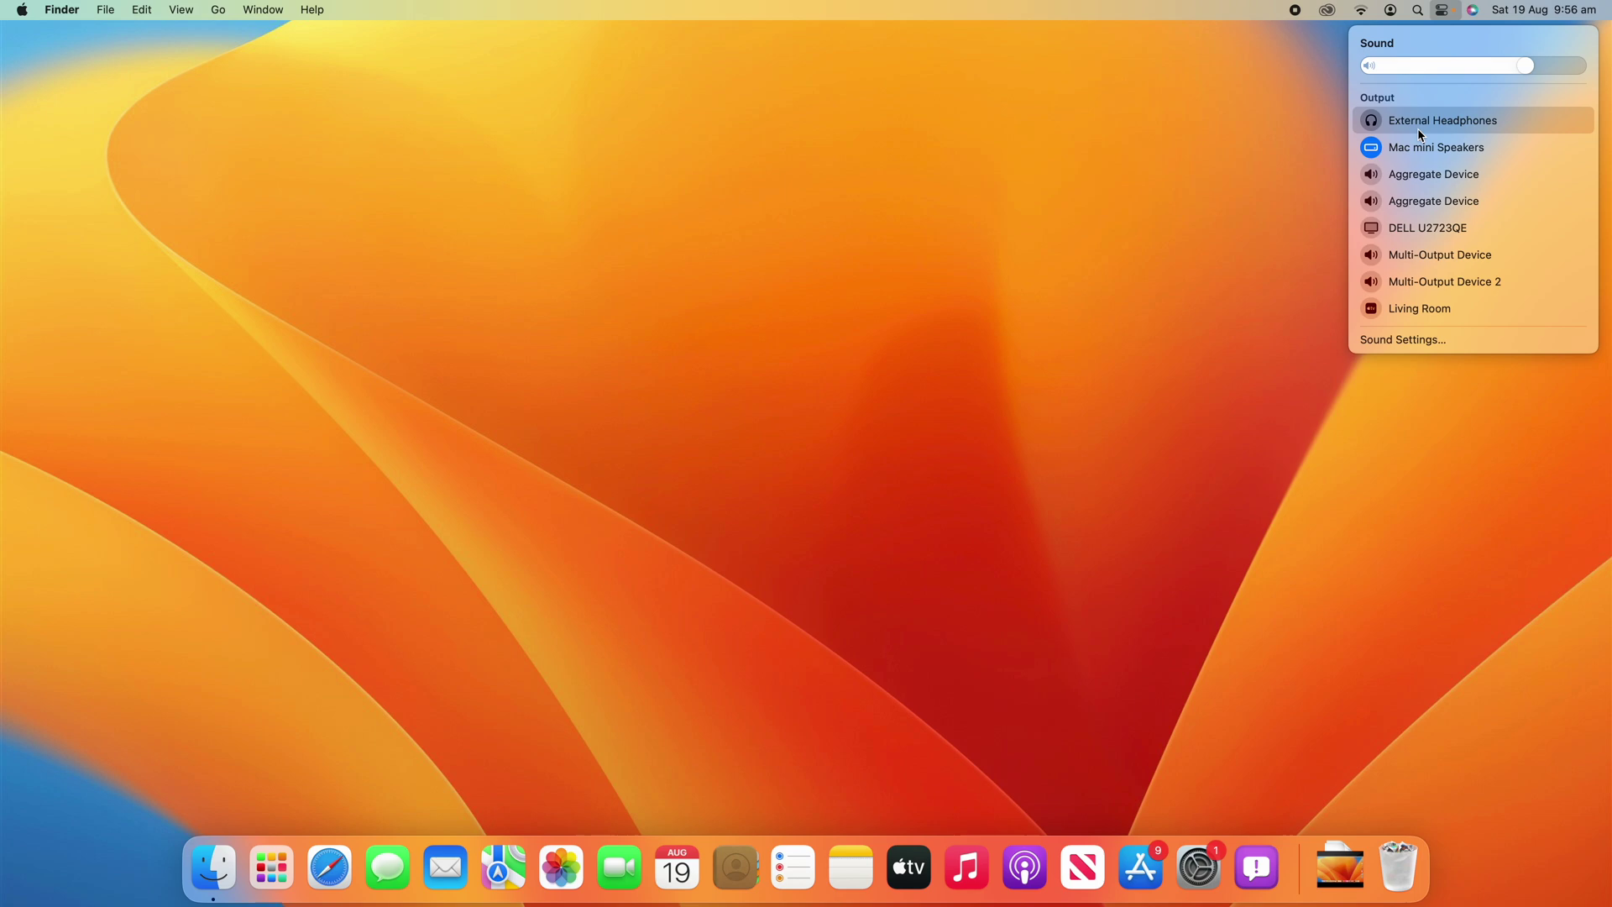
{"action": "left_click_drag", "start_coordinate": [1409, 68], "coordinate": [1412, 65]}
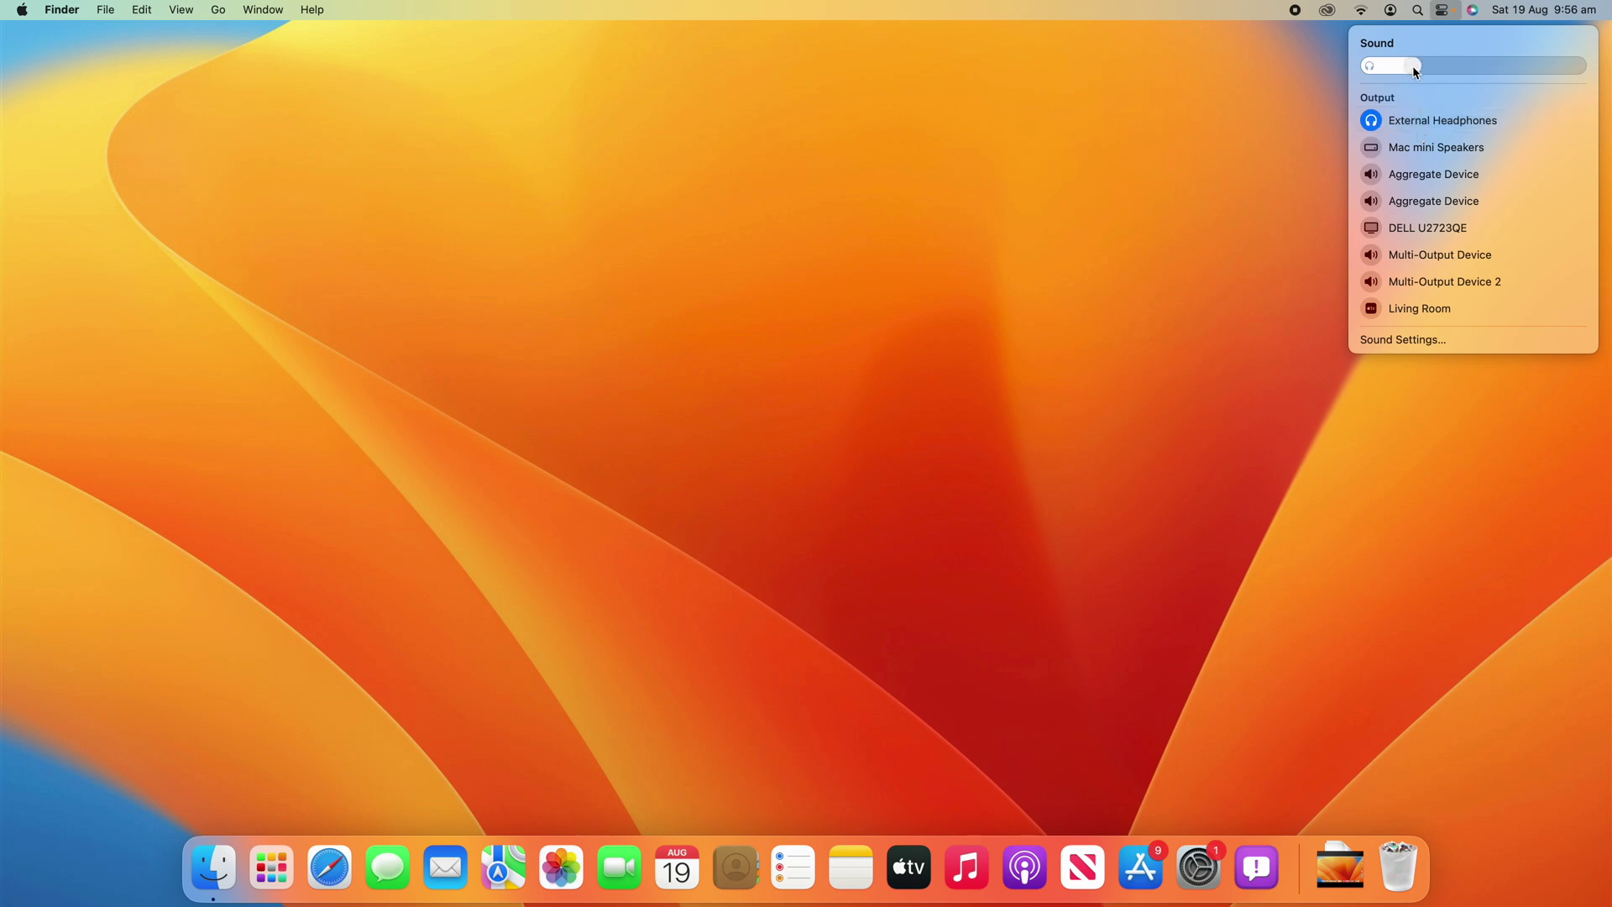
Switch through Mac mini Speakers, External Headphones and the first Aggregate Device, ending on the second Aggregate Device
{"action": "left_click", "coordinate": [1419, 151]}
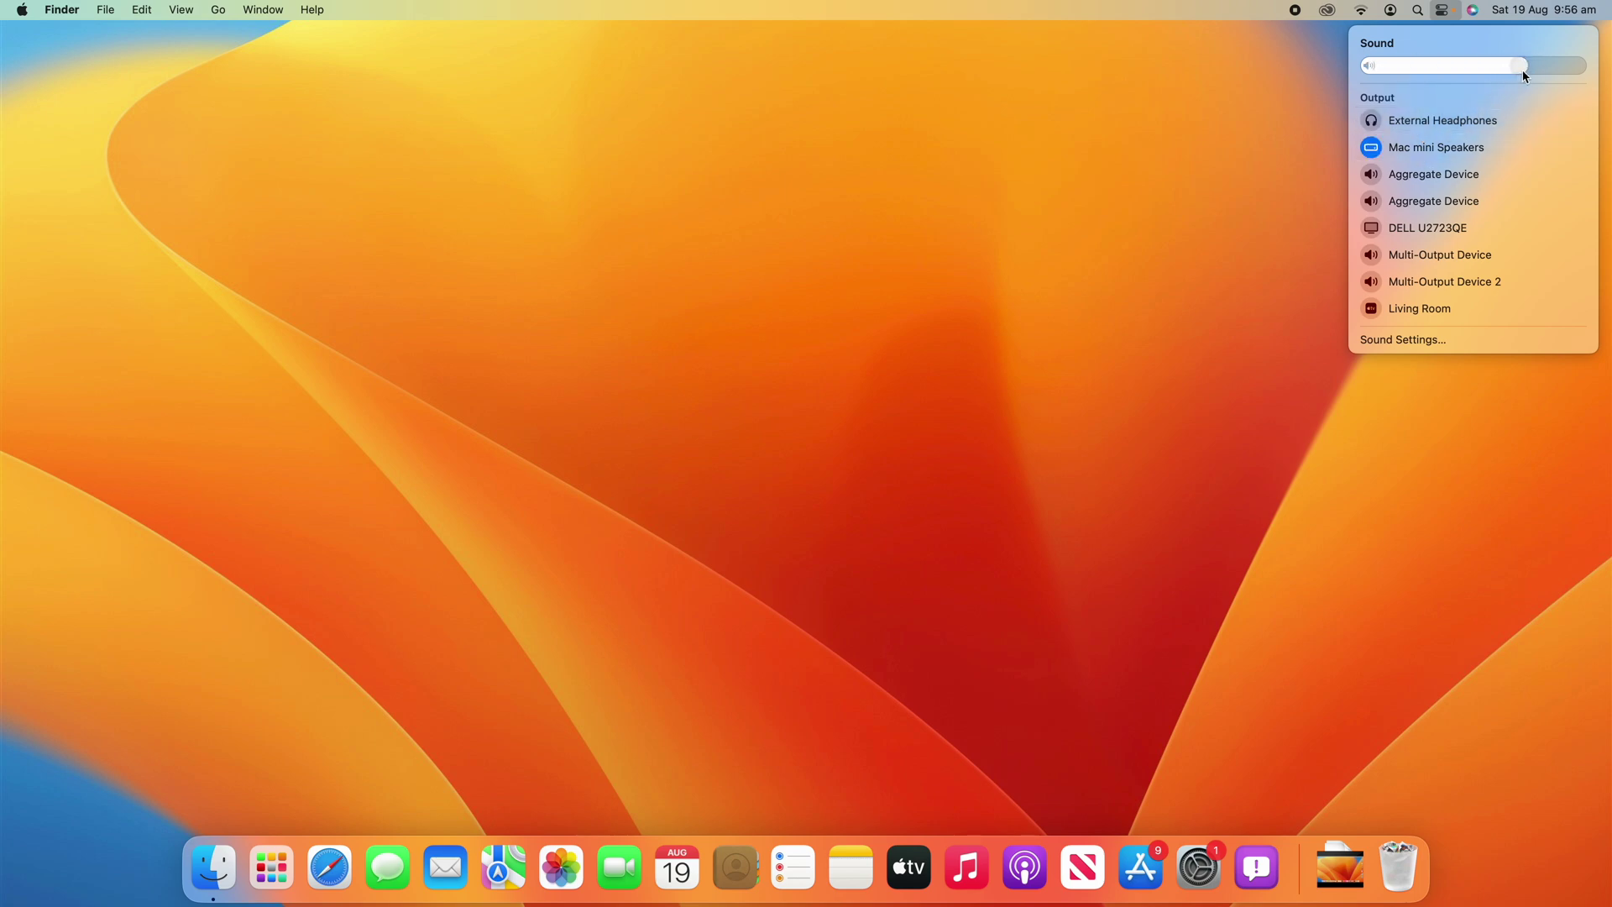
{"action": "left_click", "coordinate": [1508, 119]}
{"action": "left_click", "coordinate": [1514, 175]}
{"action": "left_click", "coordinate": [1513, 194]}
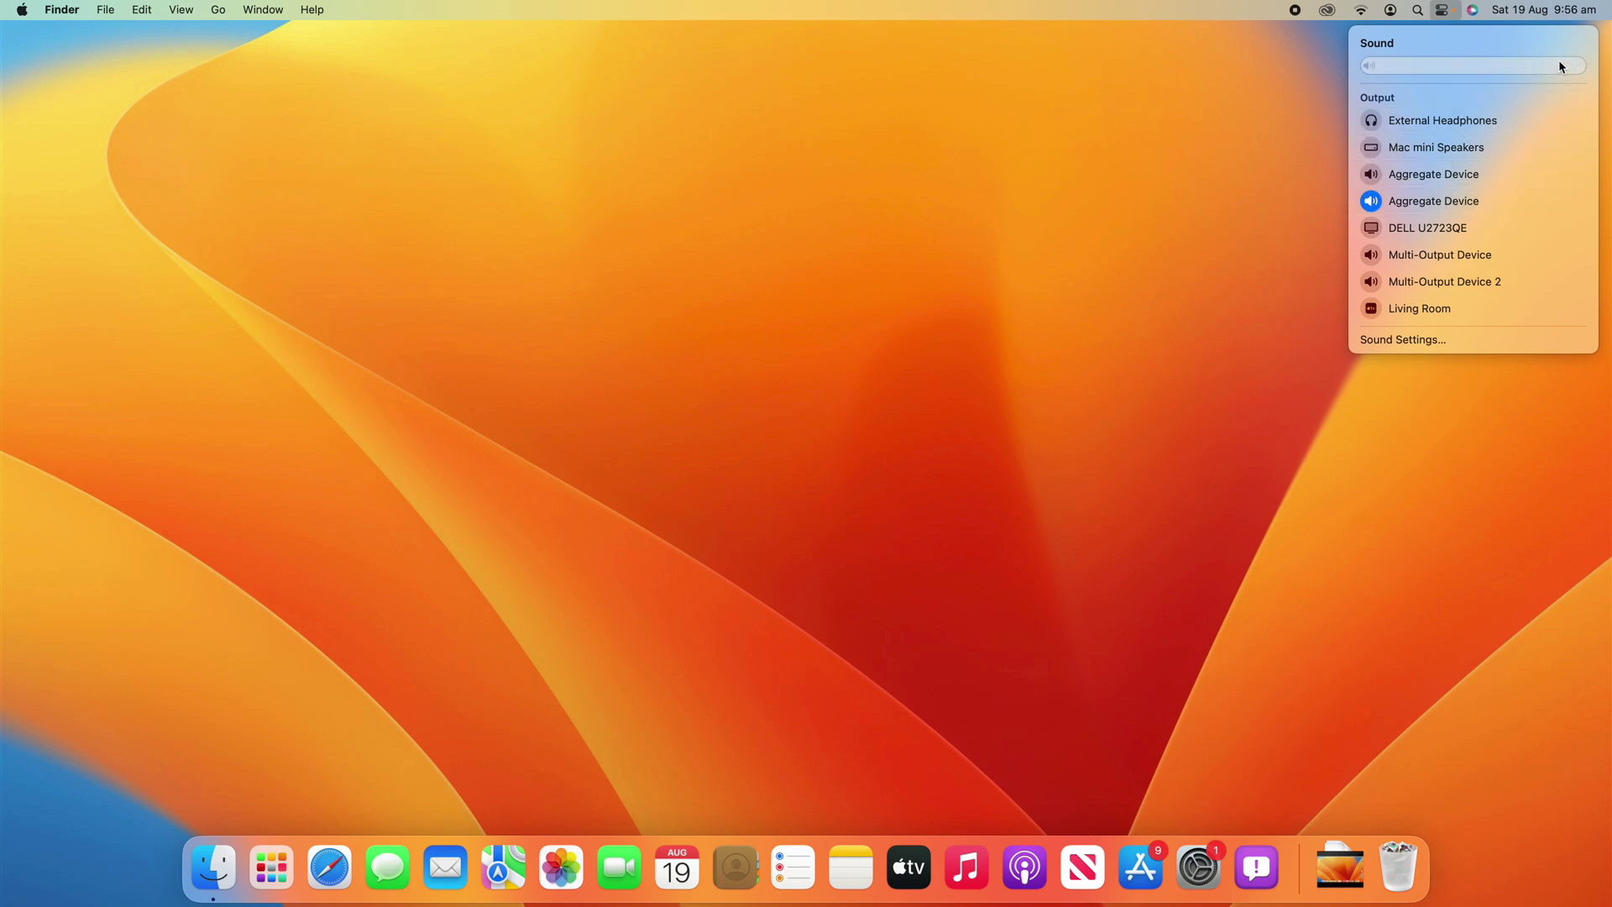
Output to the DELL U2723QE, try the volume-up key twice, then return to External Headphones
{"action": "left_click", "coordinate": [1437, 228]}
{"action": "key", "text": "XF86AudioRaiseVolume"}
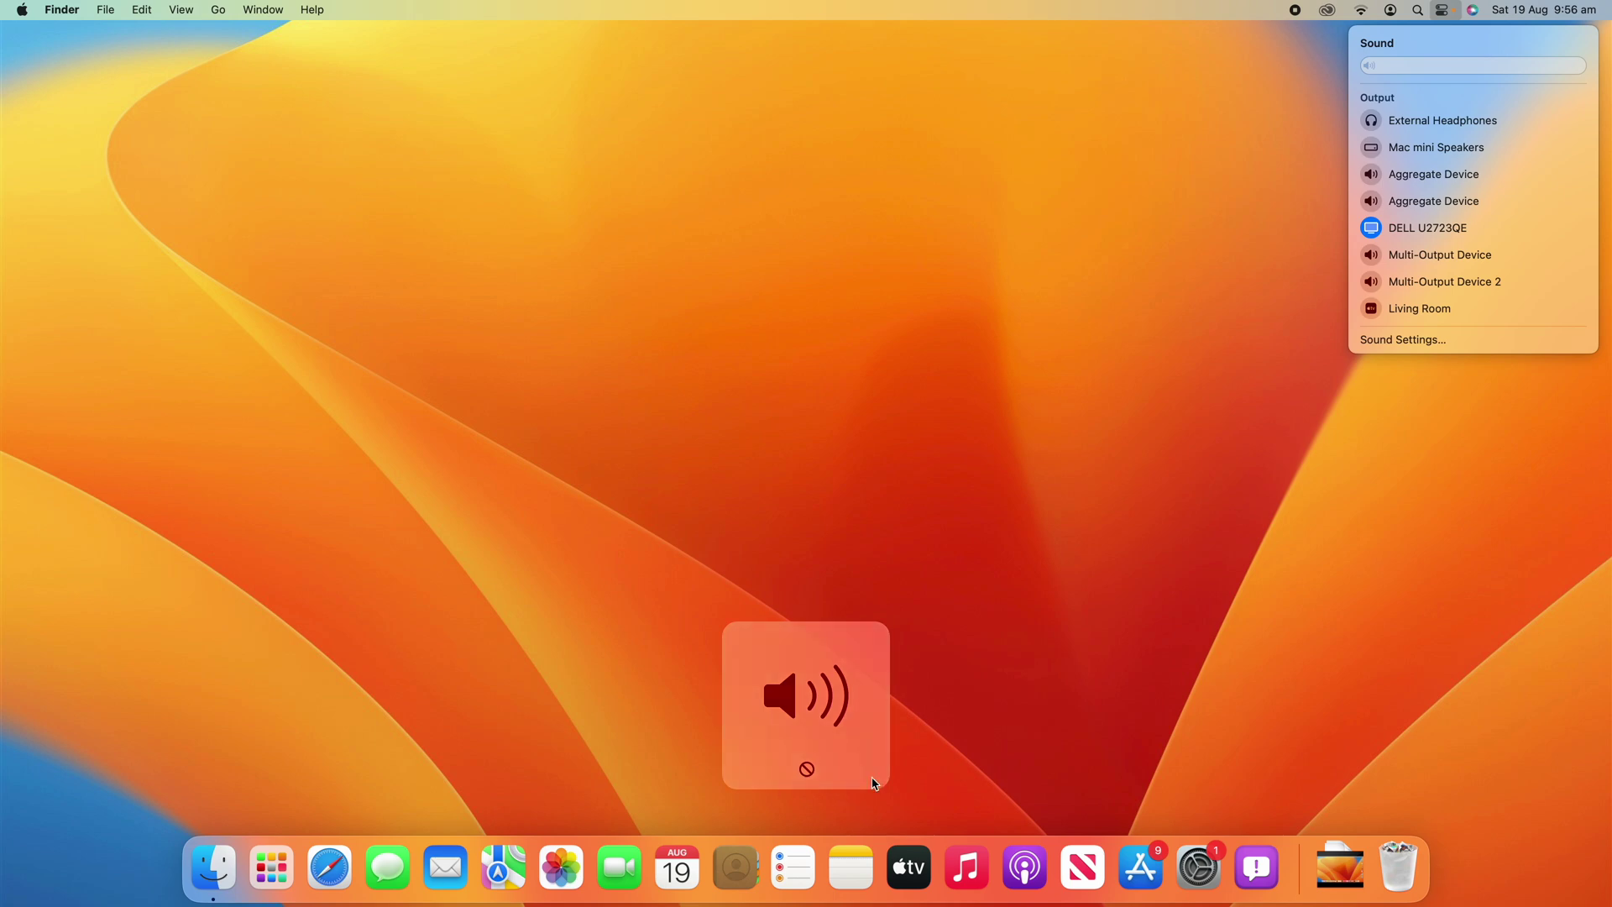
{"action": "key", "text": "XF86AudioRaiseVolume"}
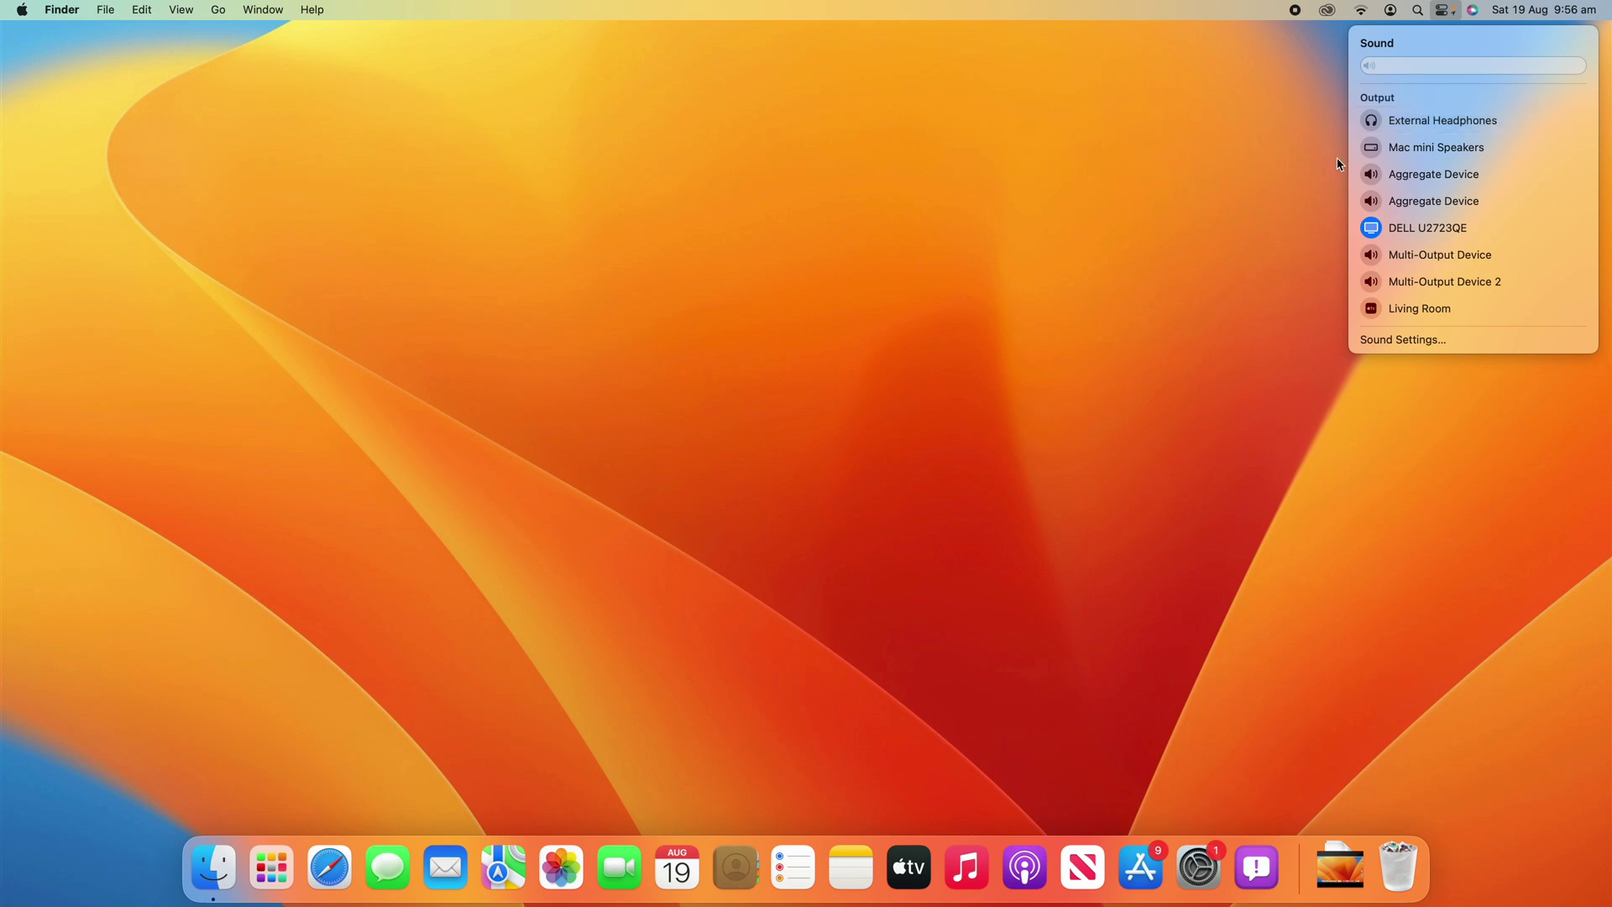
{"action": "left_click", "coordinate": [1527, 121]}
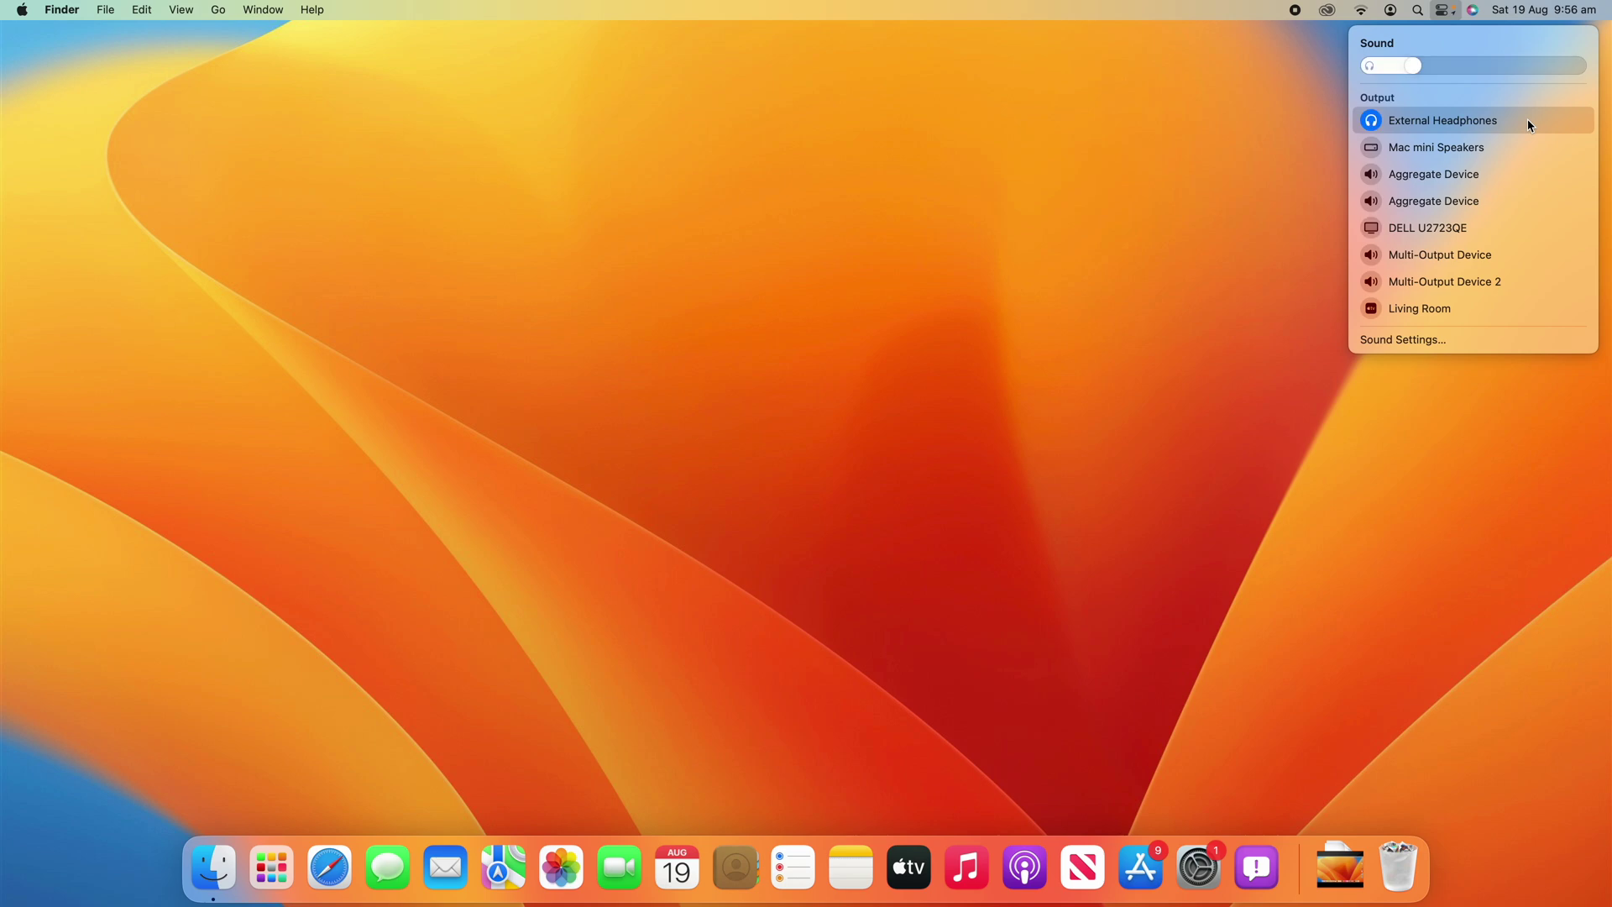
Open Sound Settings and scroll through sound effects, output devices, output volume and balance
{"action": "left_click", "coordinate": [1469, 343]}
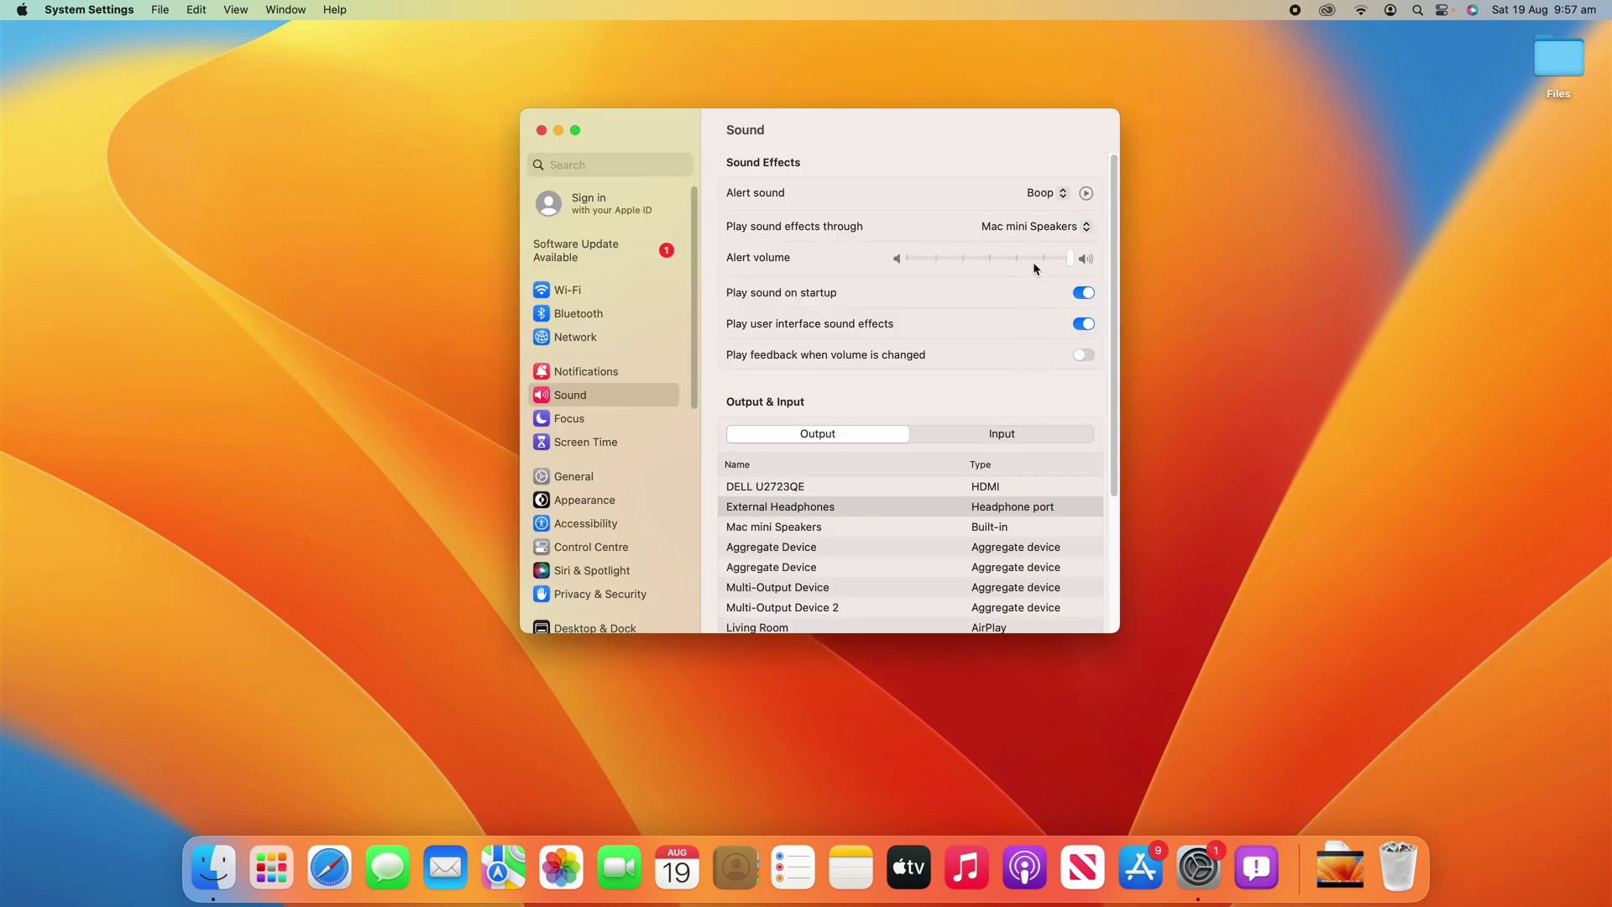
{"action": "scroll", "coordinate": [1099, 581], "scroll_direction": "down", "scroll_amount": 5}
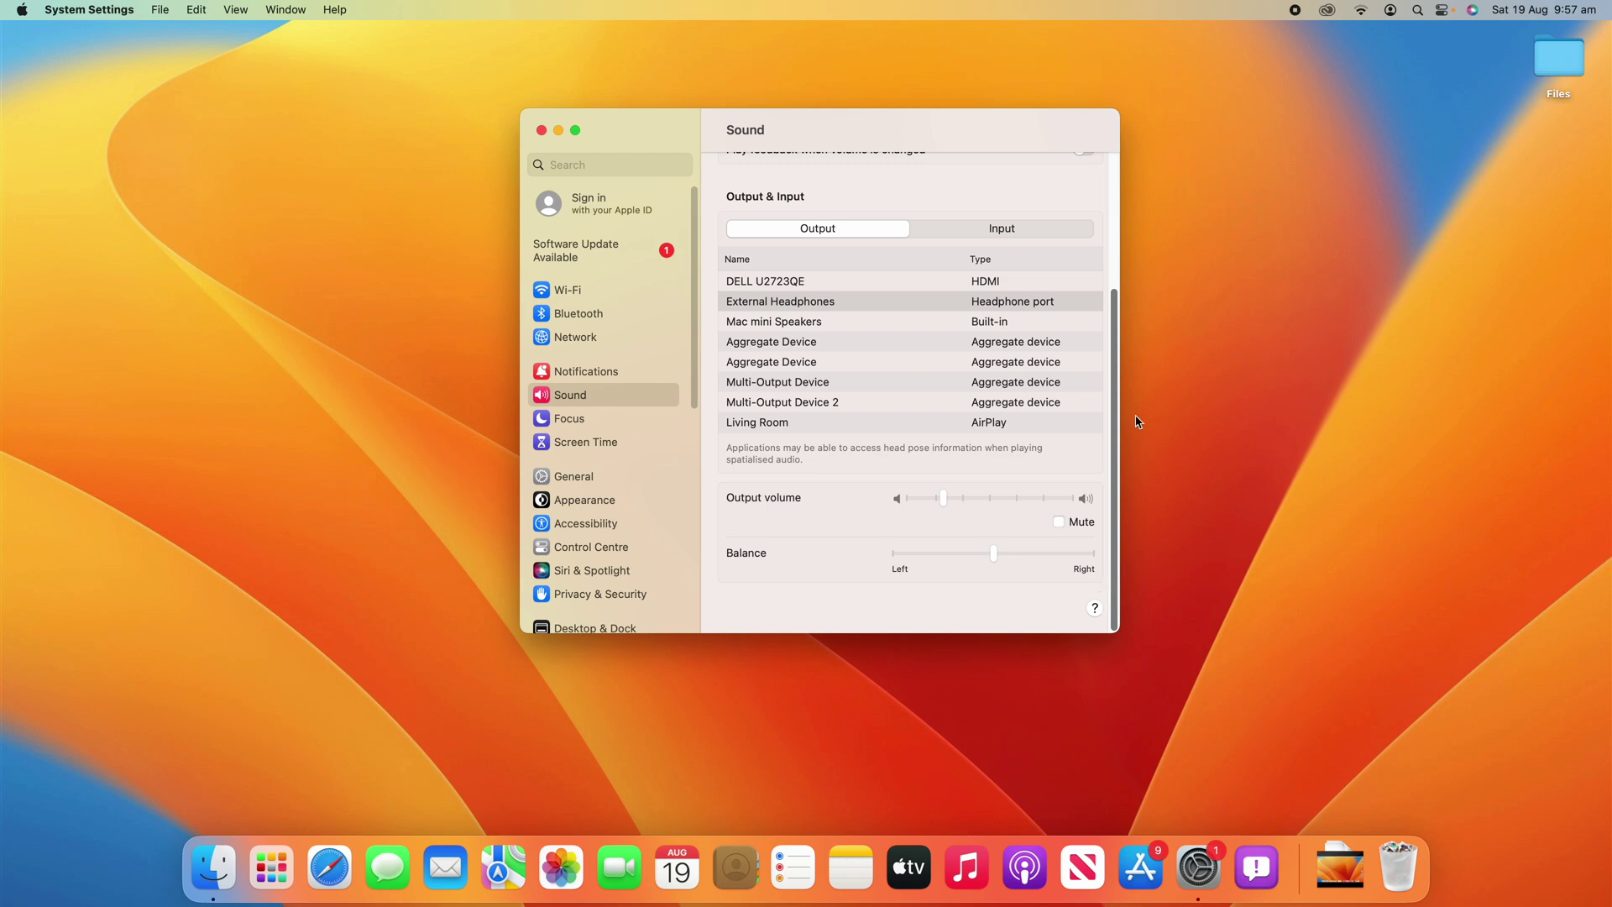
{"action": "scroll", "coordinate": [1136, 421], "scroll_direction": "up", "scroll_amount": 5}
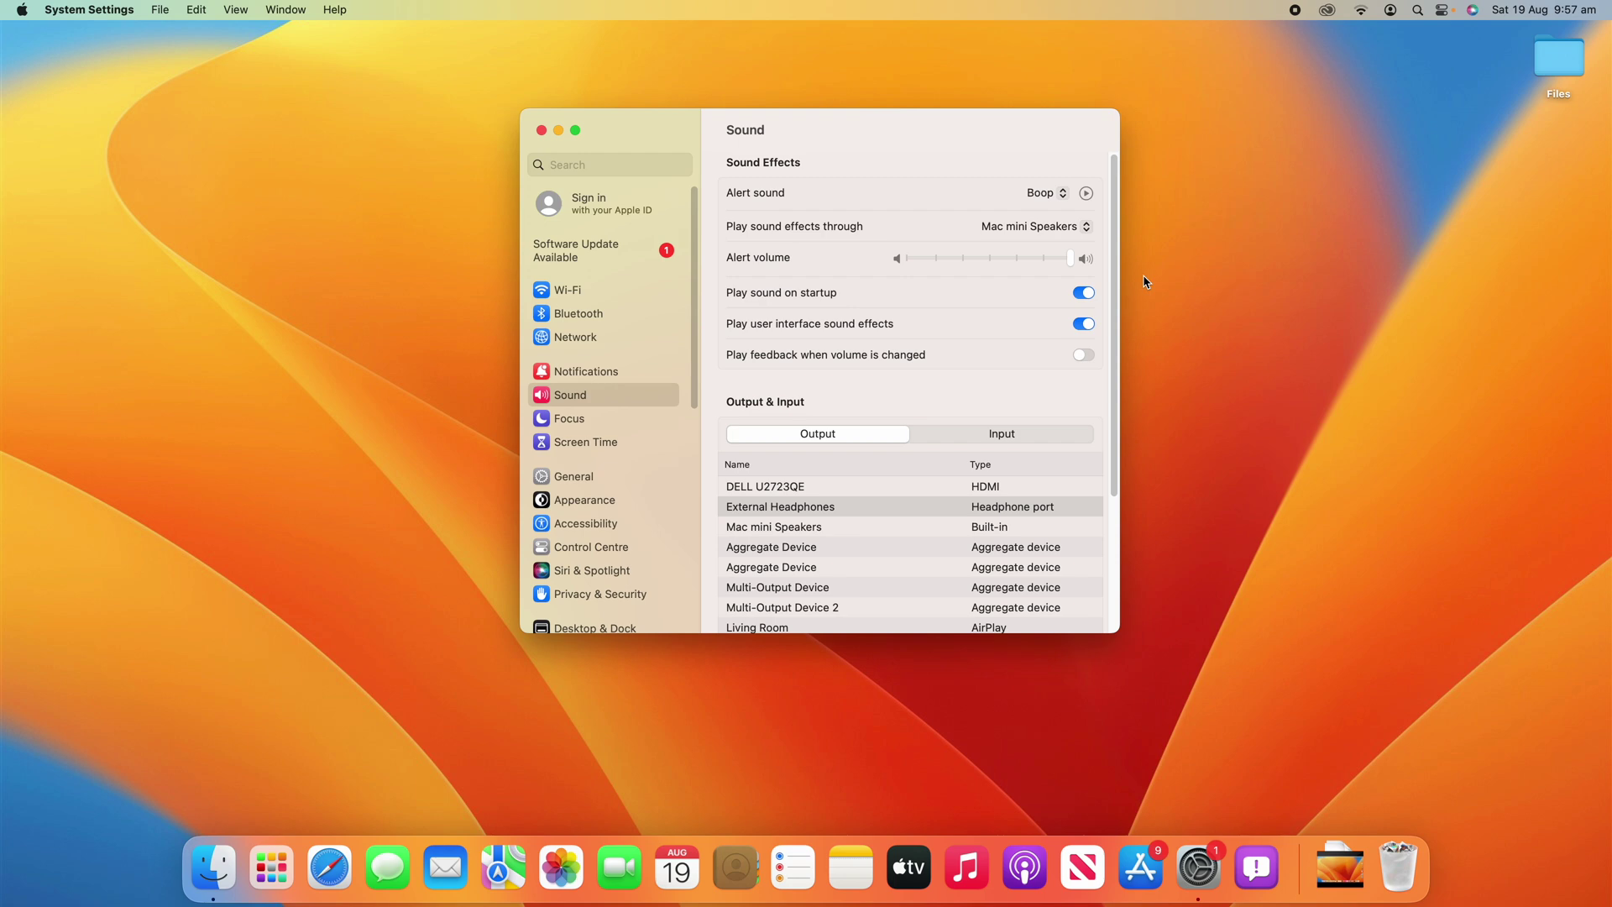
{"action": "scroll", "coordinate": [975, 389], "scroll_direction": "down", "scroll_amount": 5}
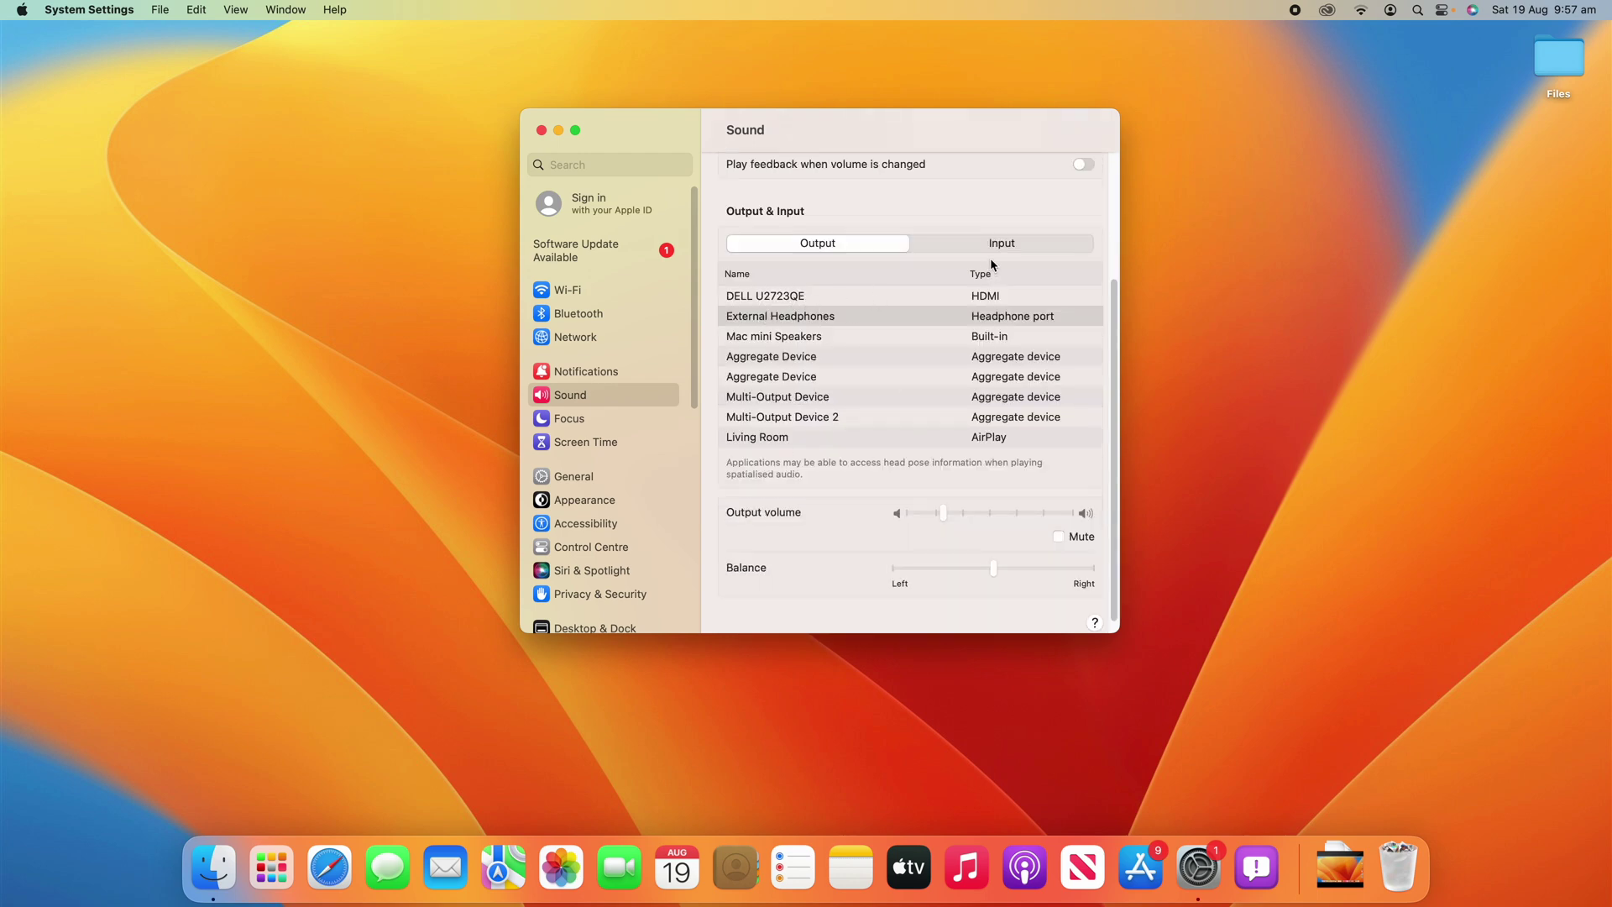
Select LCS USB Audio under Input, review the Output device list, then close System Settings
{"action": "left_click", "coordinate": [1004, 245]}
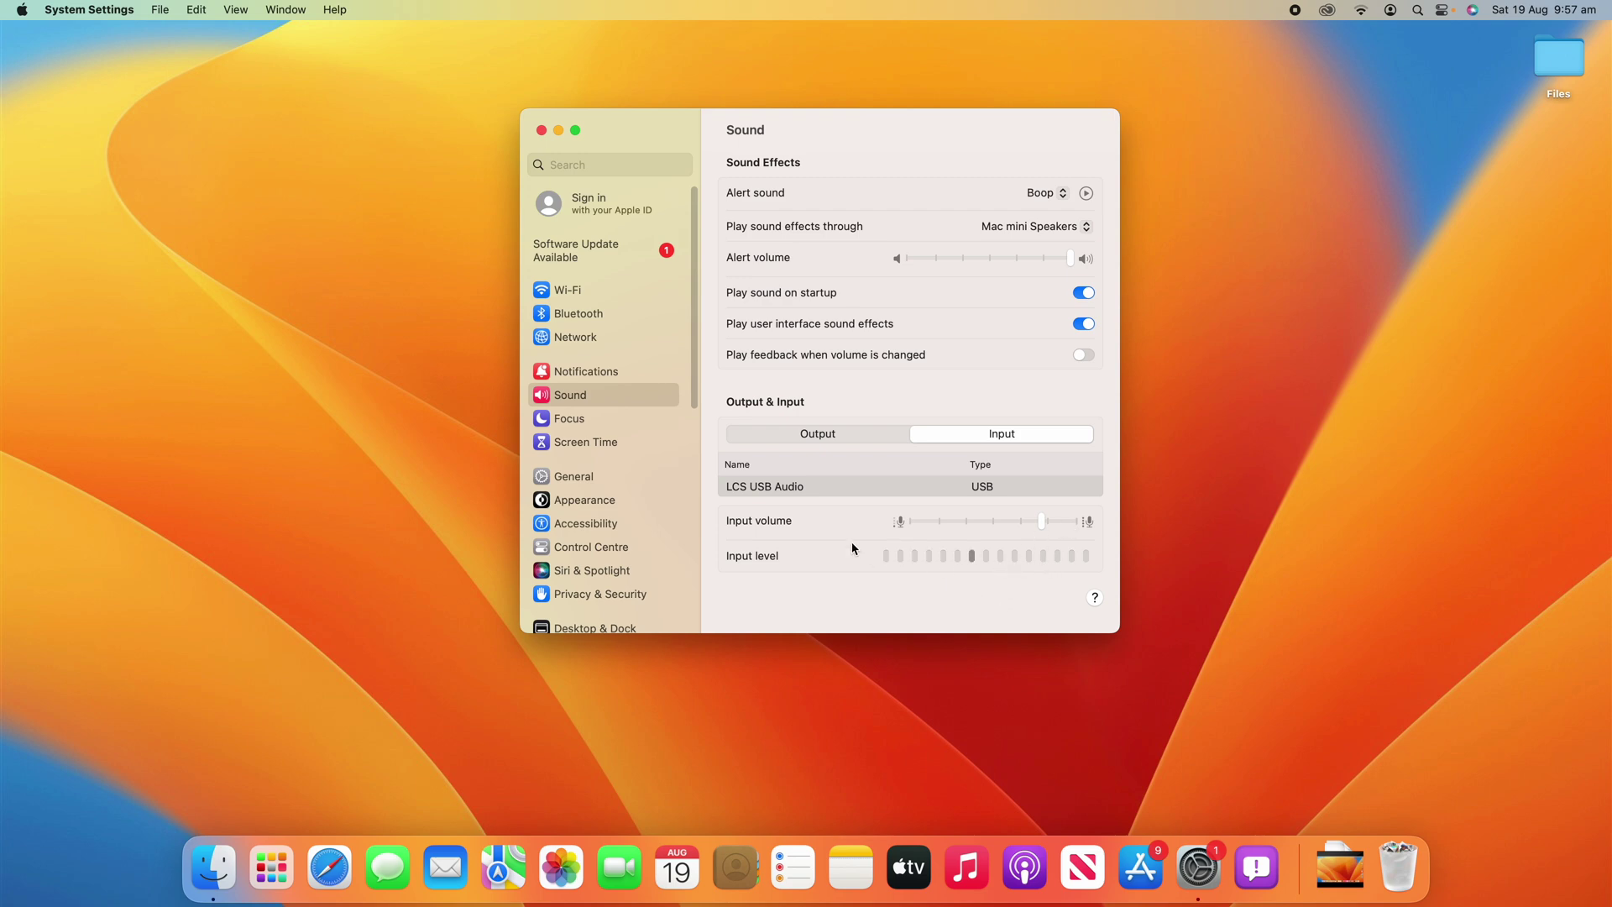
{"action": "left_click", "coordinate": [865, 487]}
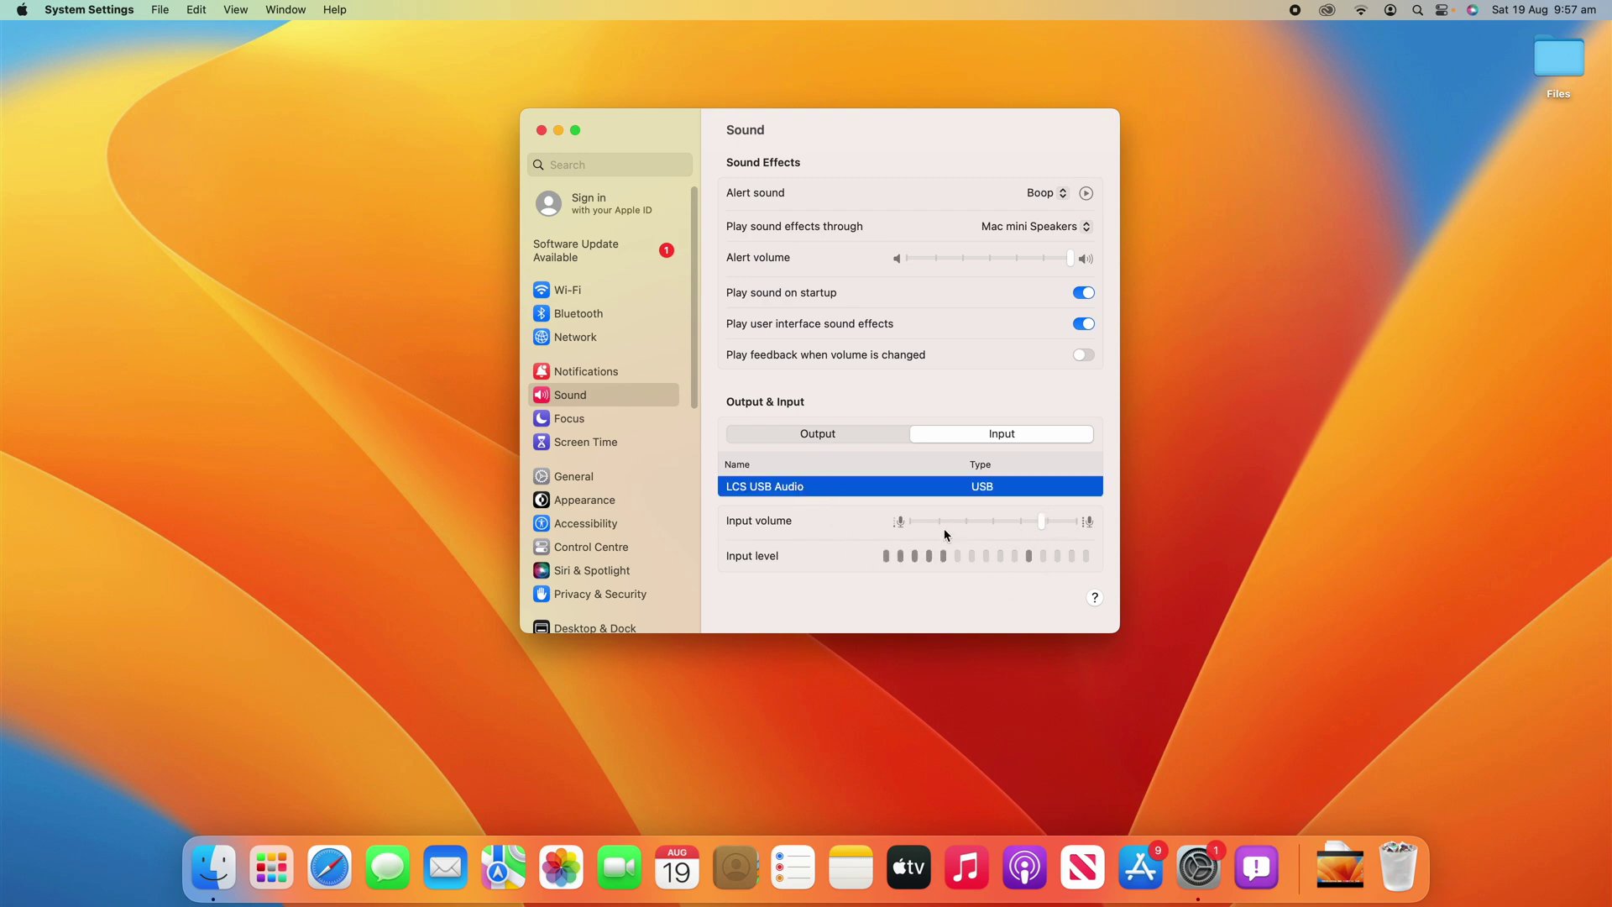
{"action": "left_click", "coordinate": [868, 432]}
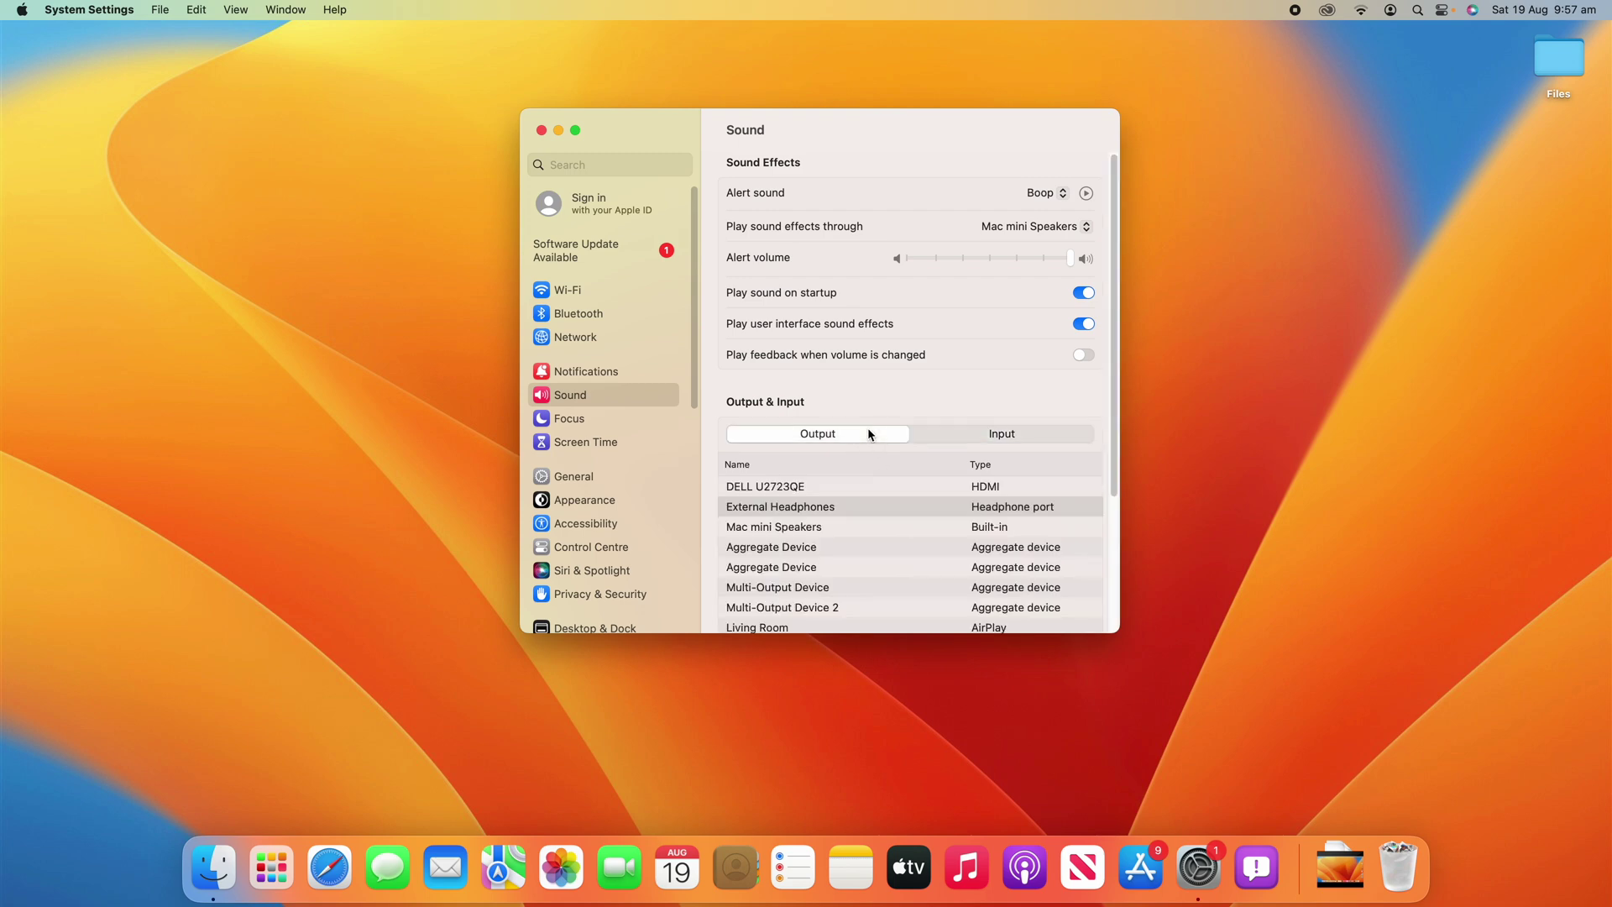
{"action": "scroll", "coordinate": [869, 433], "scroll_direction": "down", "scroll_amount": 5}
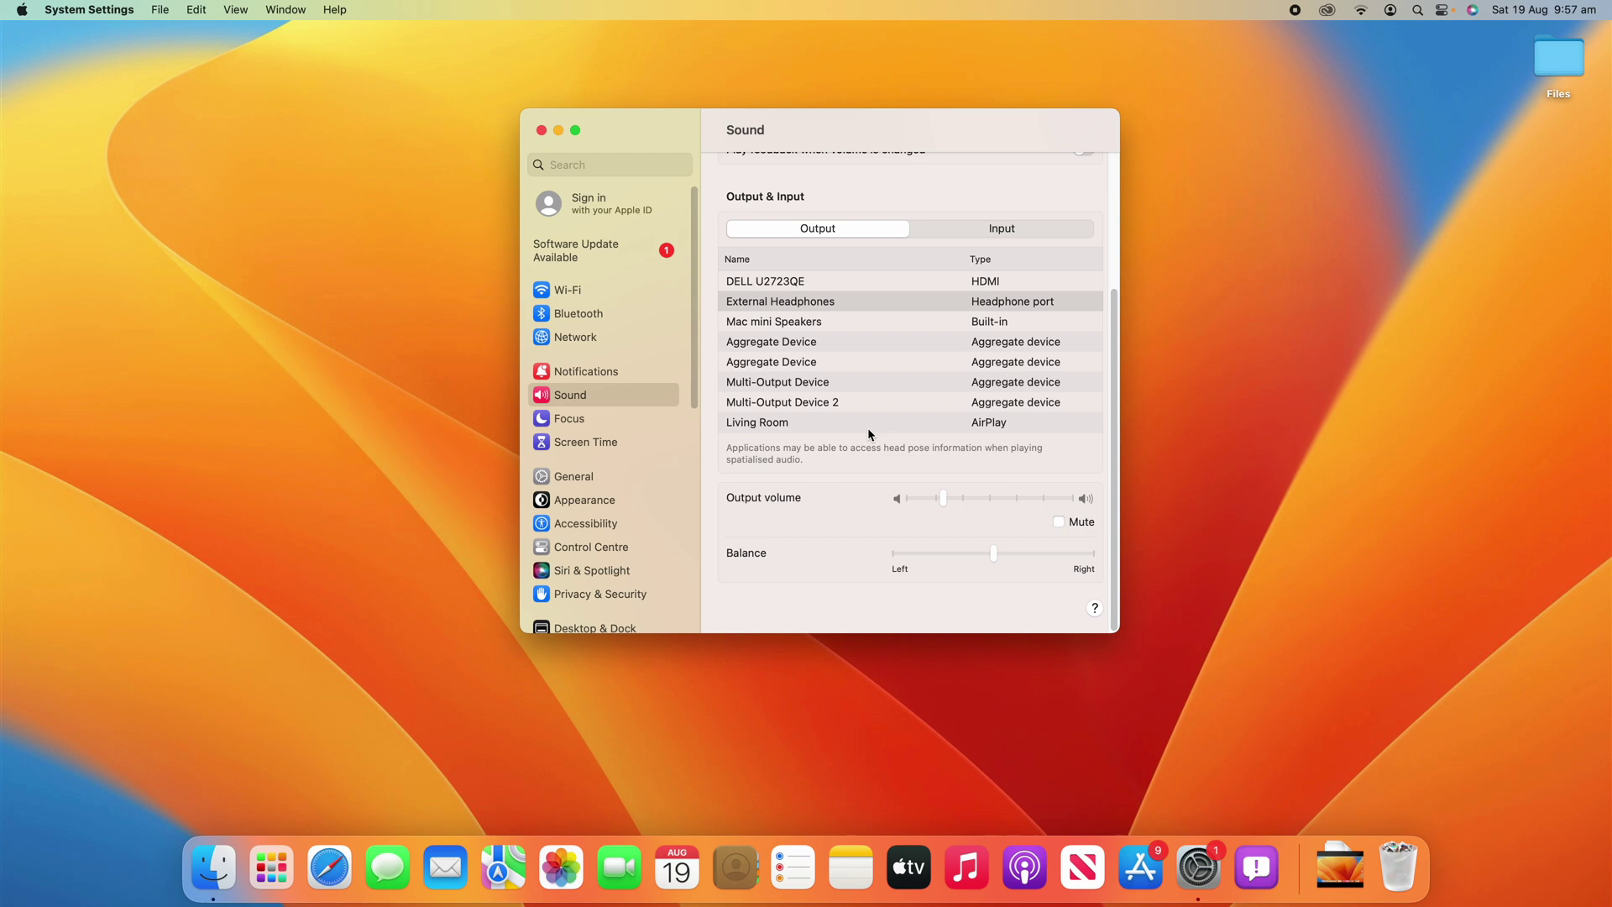
{"action": "key", "text": "super+q"}
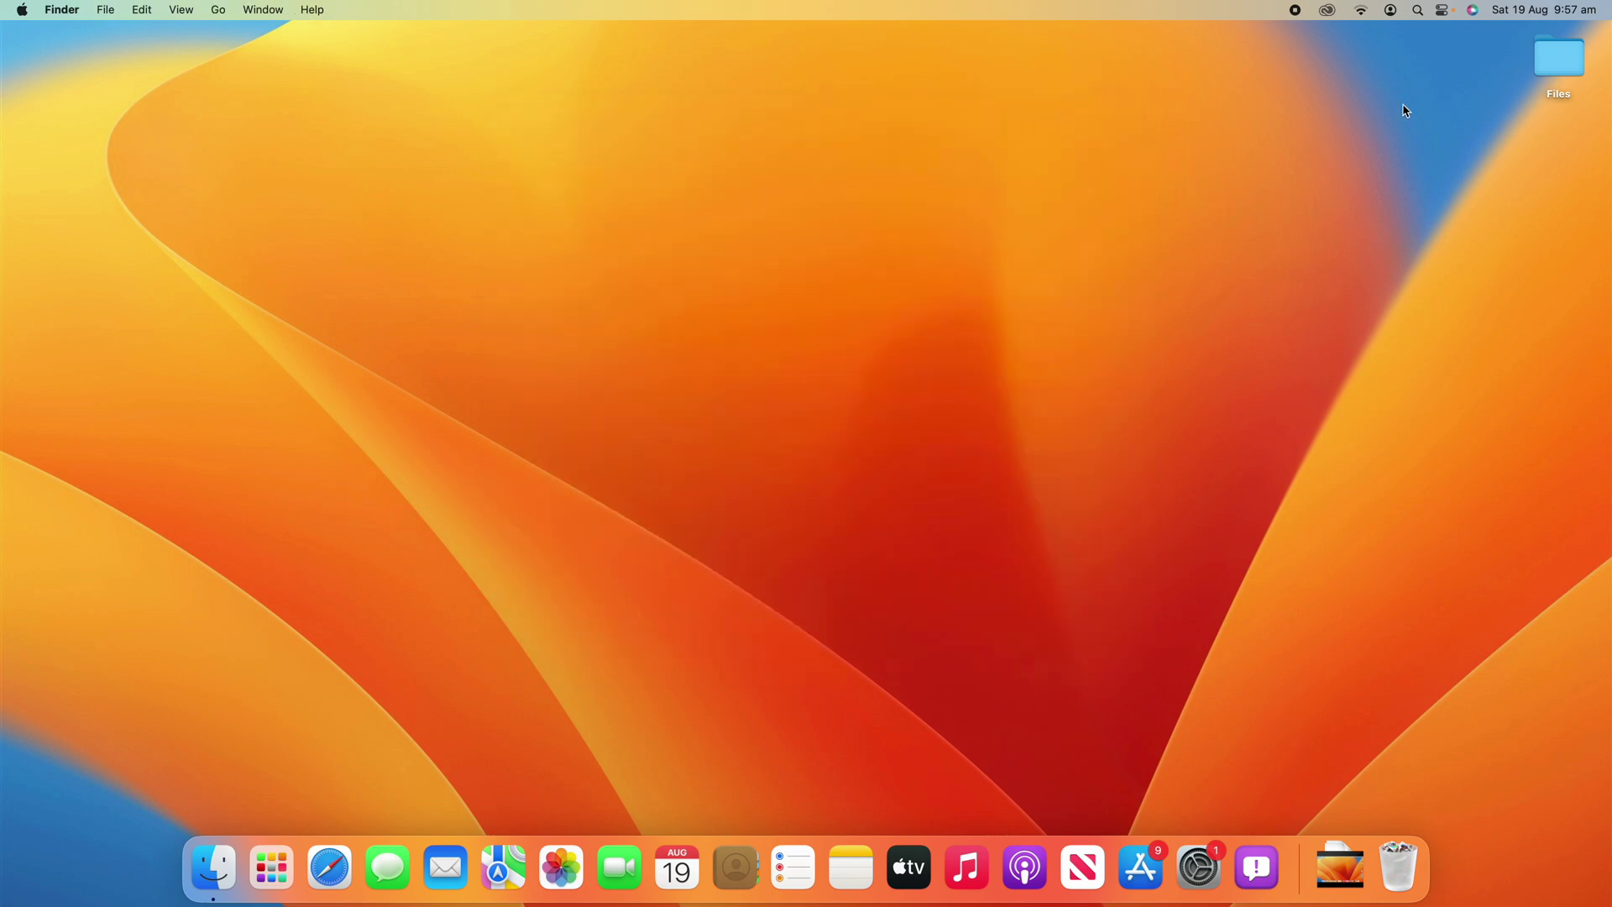
{"action": "left_click", "coordinate": [1444, 11]}
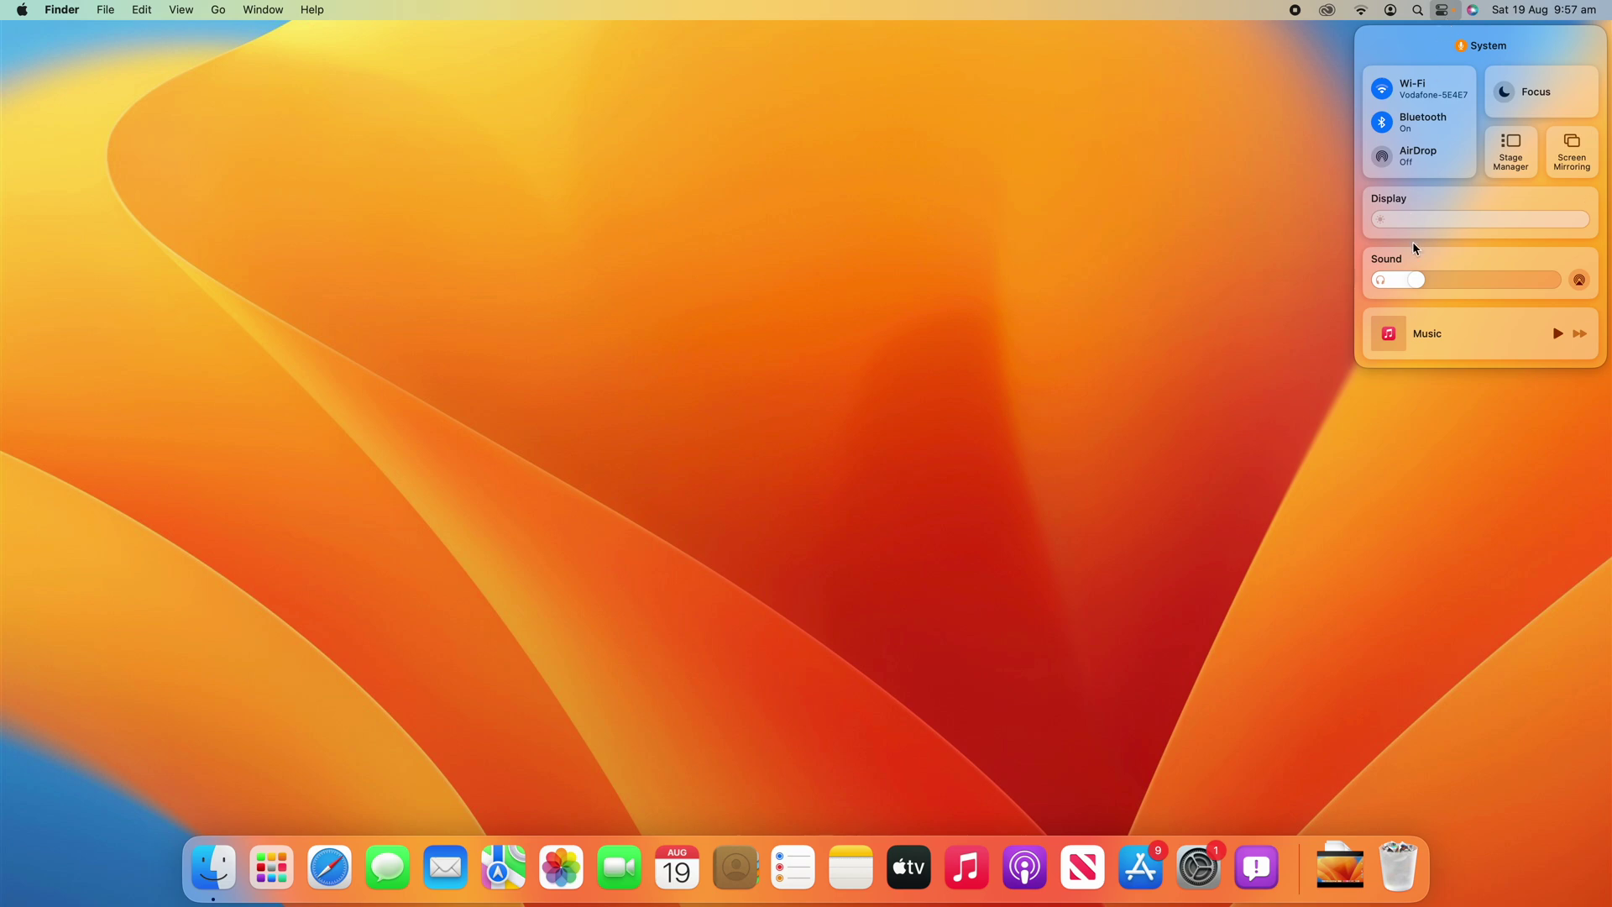
{"action": "left_click", "coordinate": [1535, 252]}
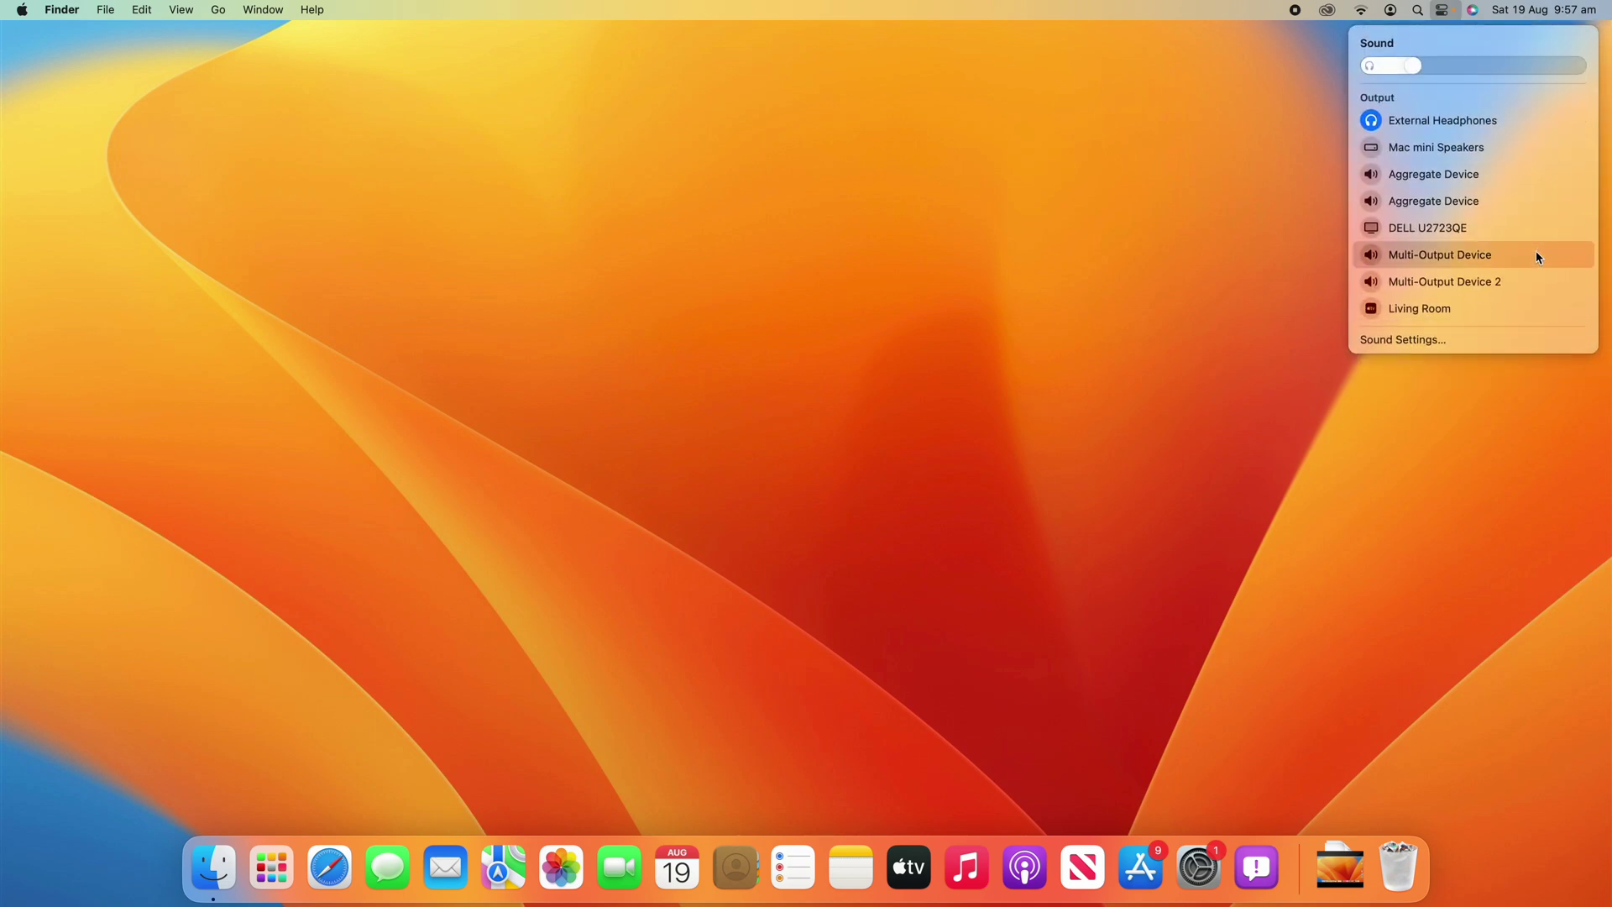
{"action": "left_click", "coordinate": [1454, 149]}
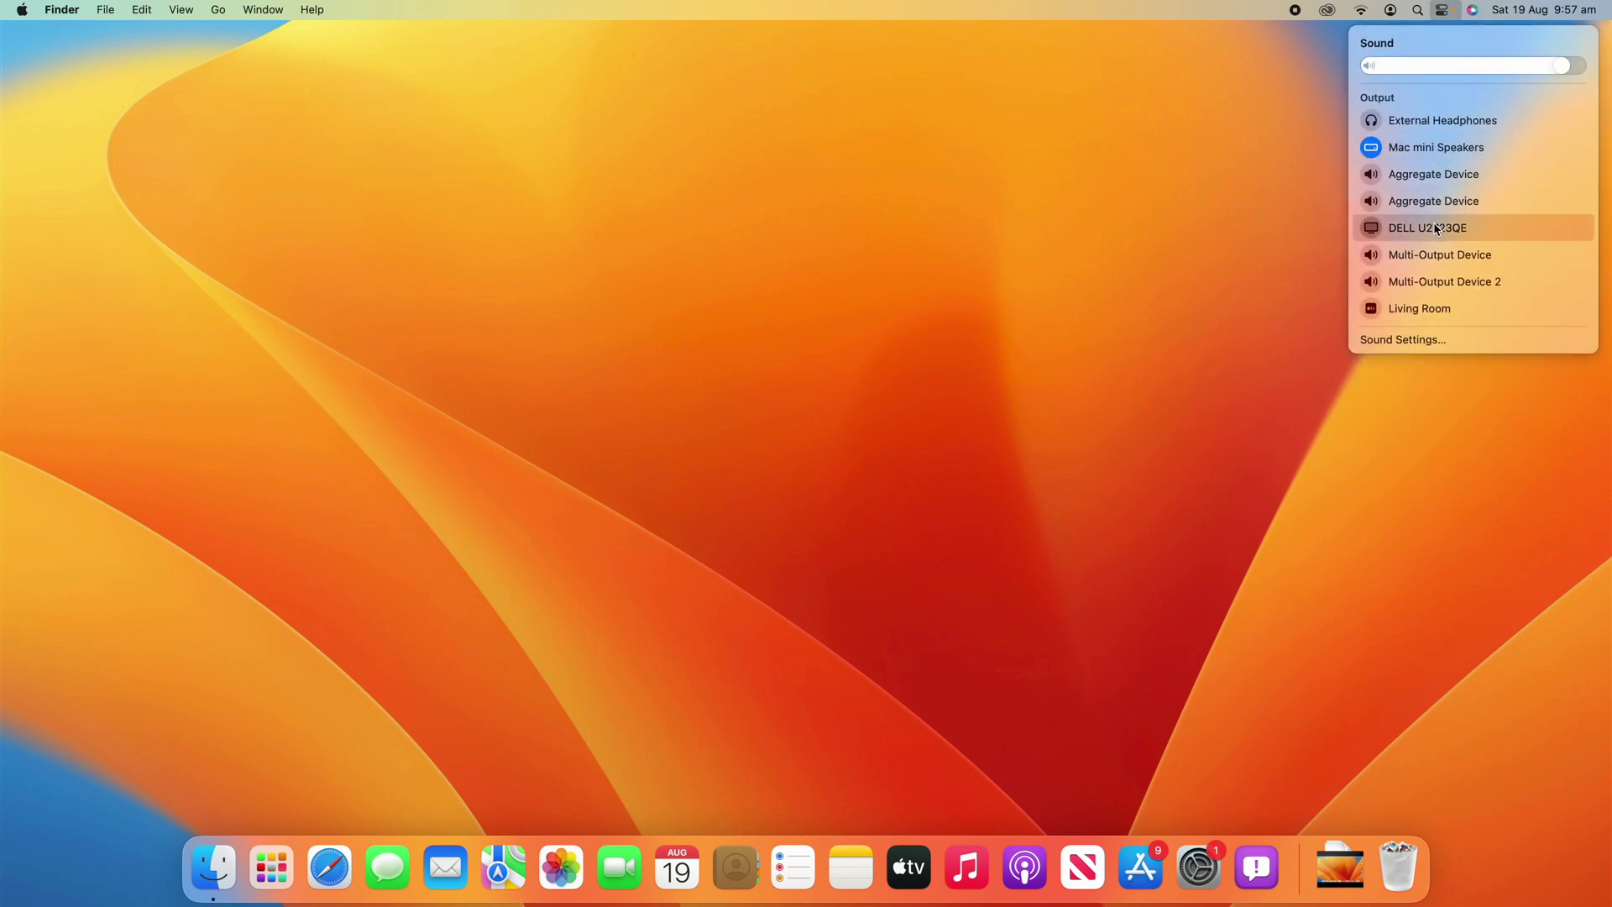
{"action": "left_click", "coordinate": [1419, 124]}
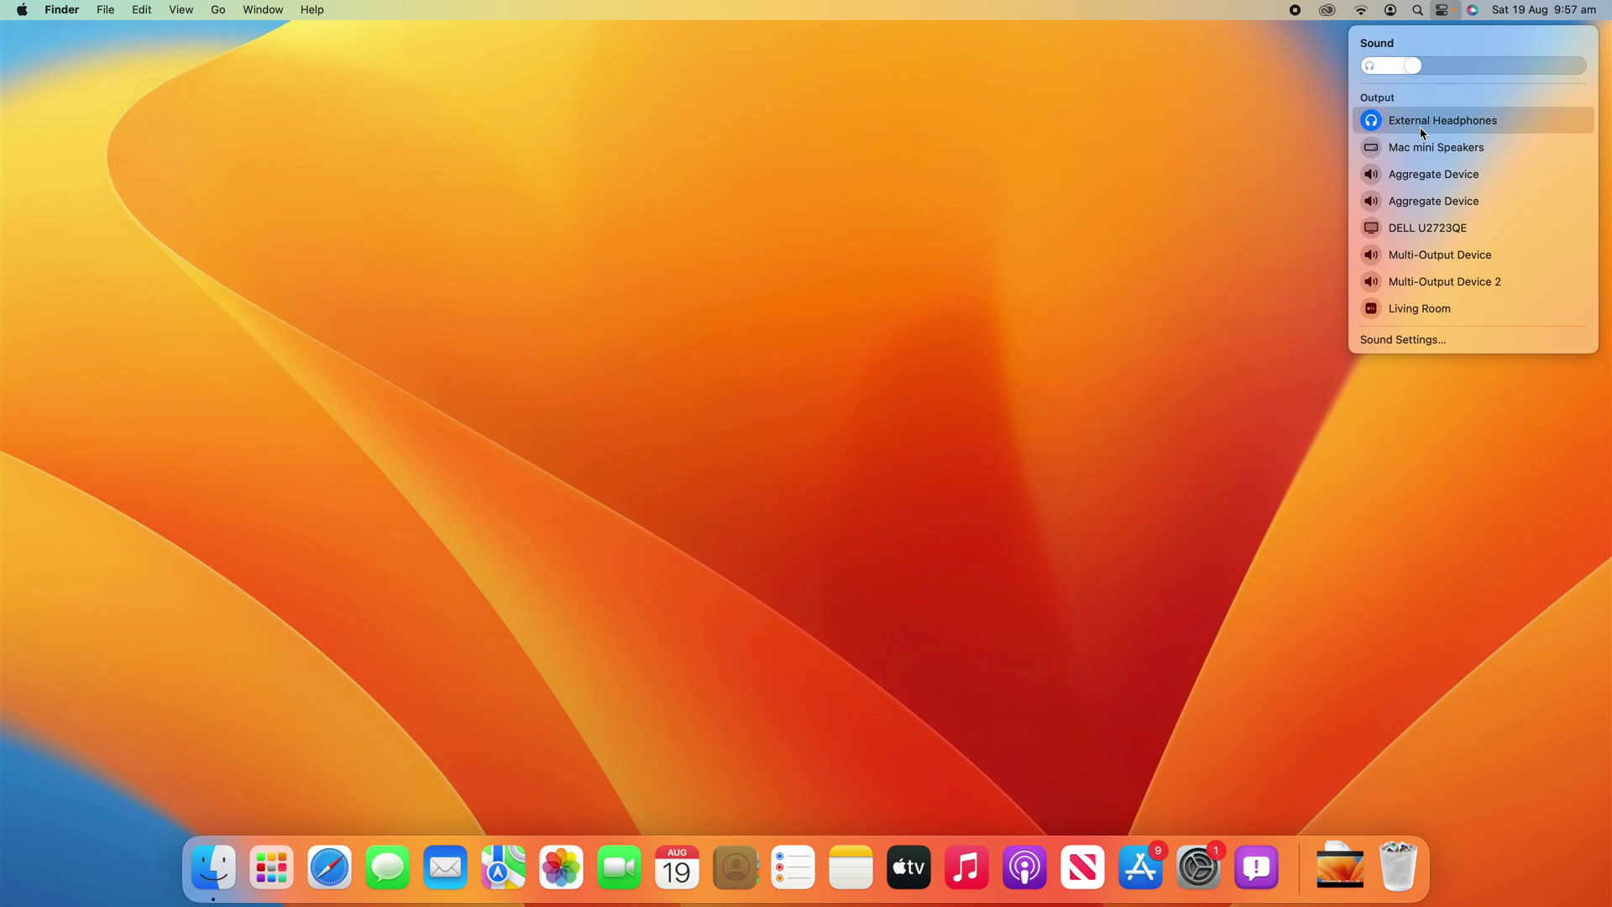
{"action": "left_click", "coordinate": [1205, 195]}
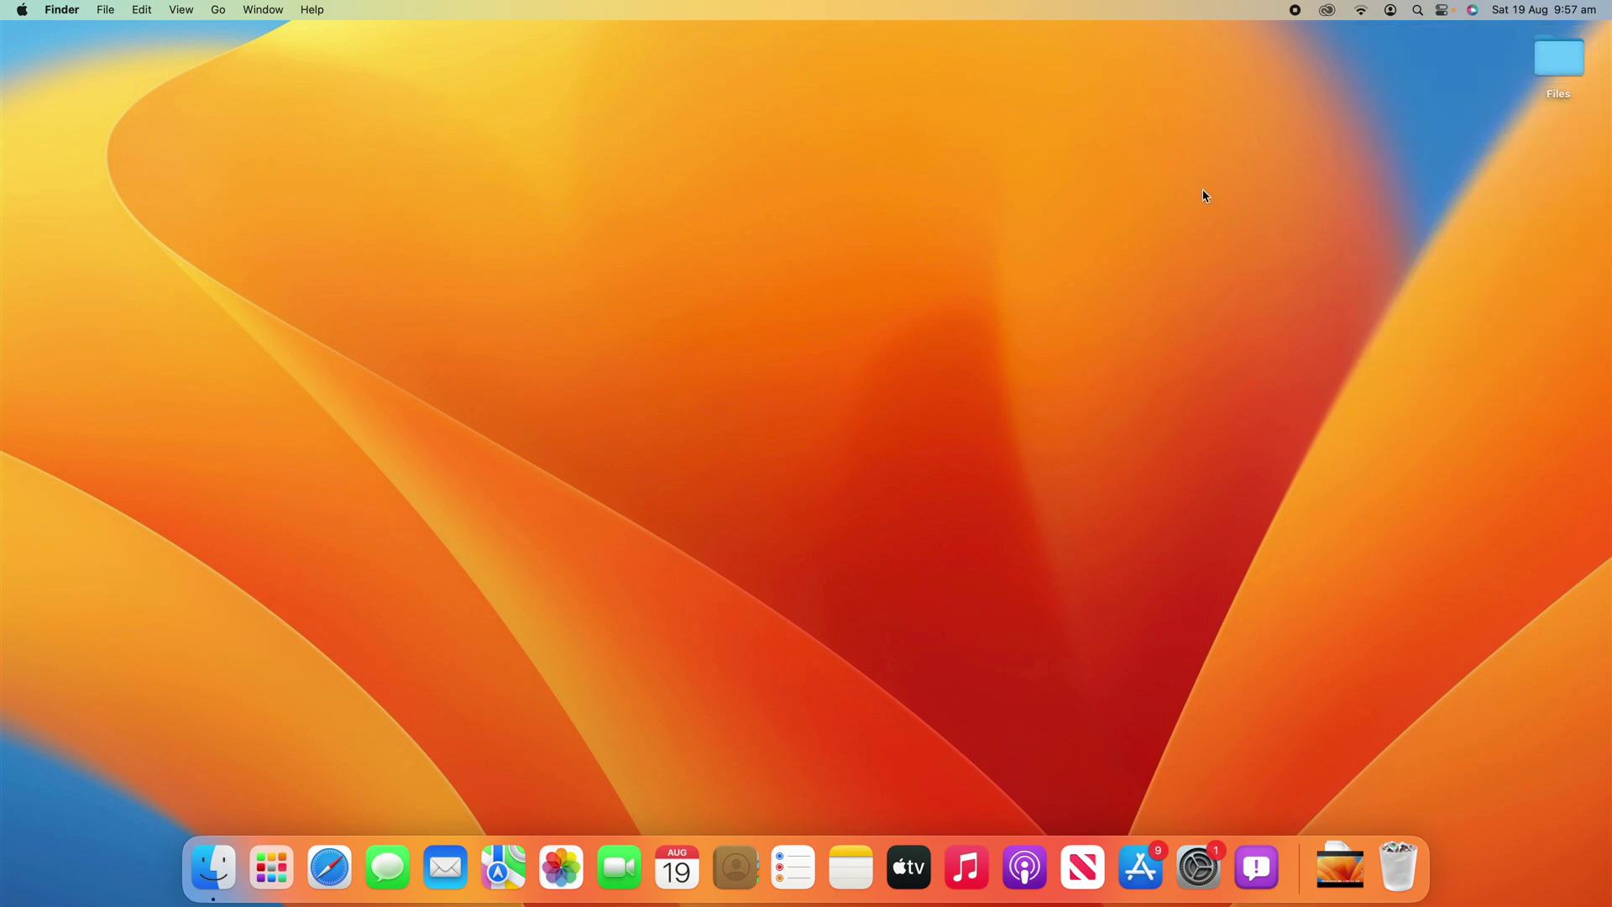